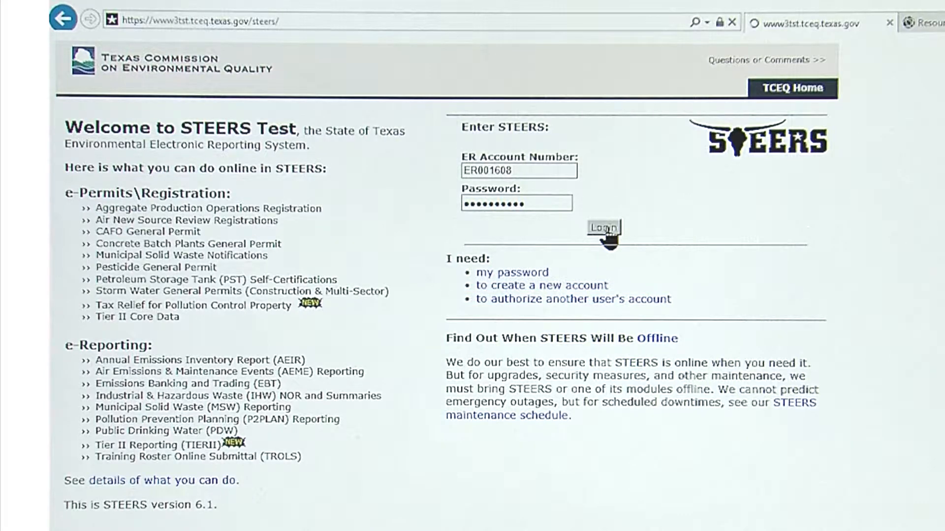
Log in to the STEERS test account and open the Tax Relief for Pollution Control Property (EPR_PROP2) program area
click(608, 229)
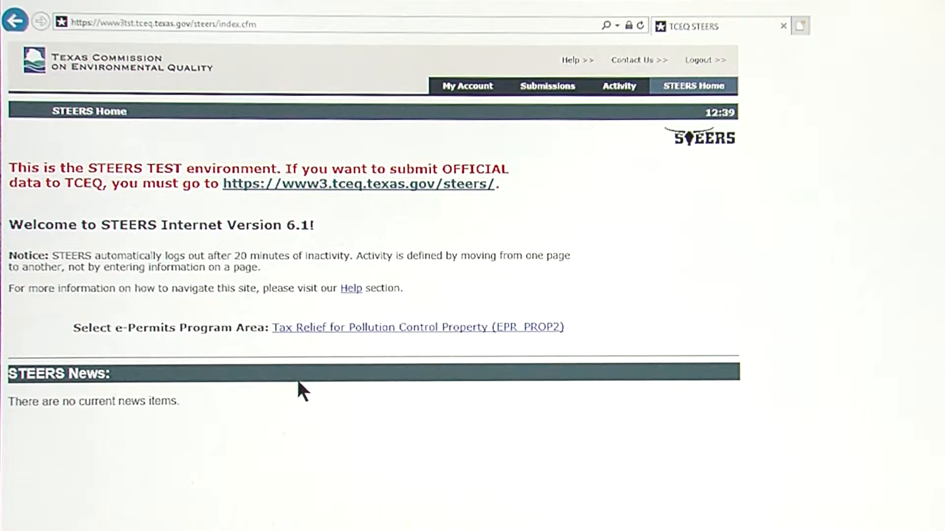
click(330, 335)
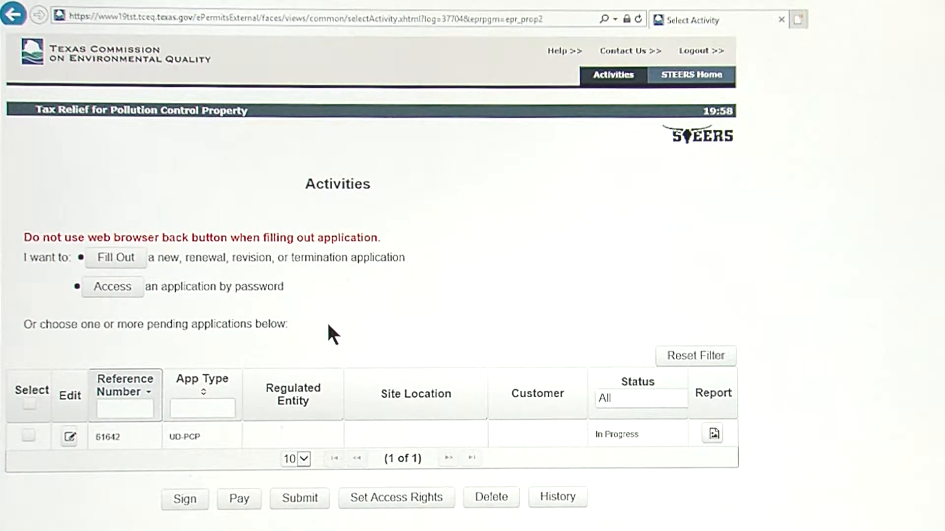
Create a new Use Determination for Pollution Control Property (UD-PCP) application and proceed to filling it out
click(131, 260)
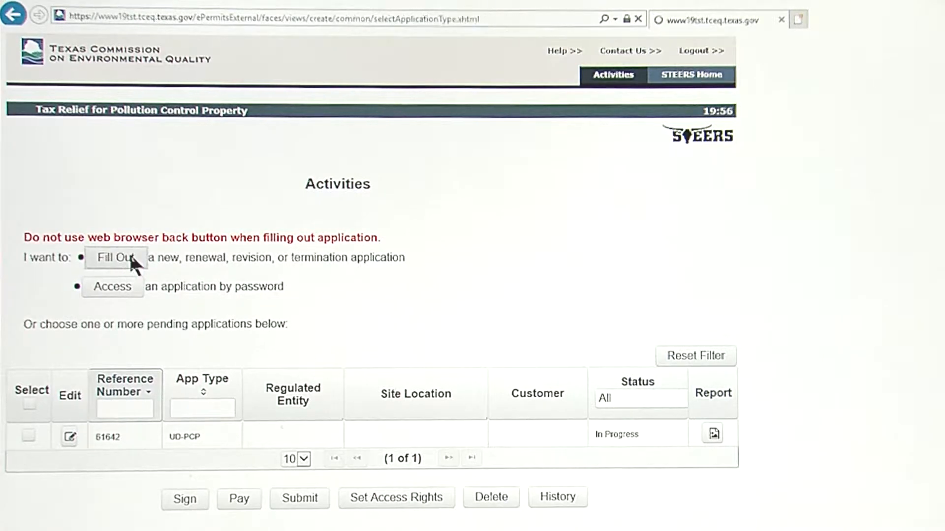
click(160, 290)
click(353, 335)
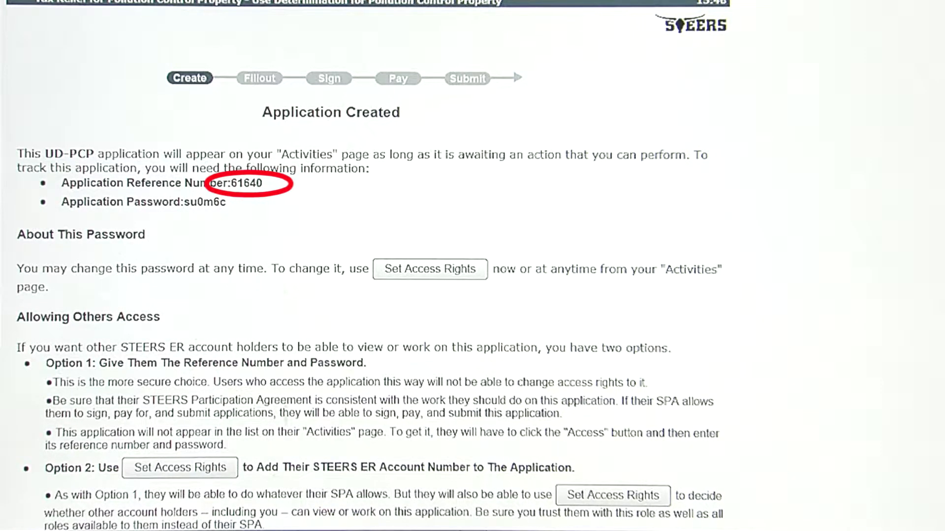
scroll(71, 88, down, 3)
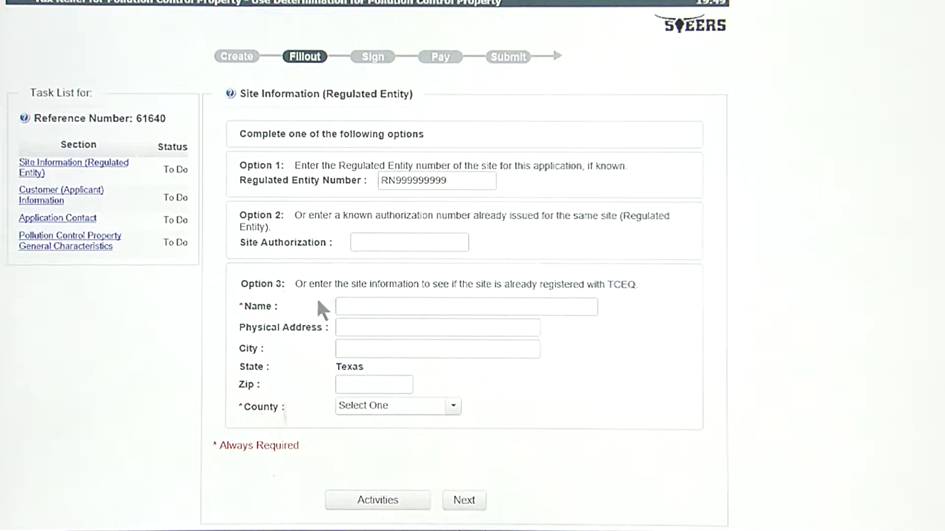
Look up the application's site by entering its Regulated Entity number under Option 1
click(480, 182)
text(RN106829435)
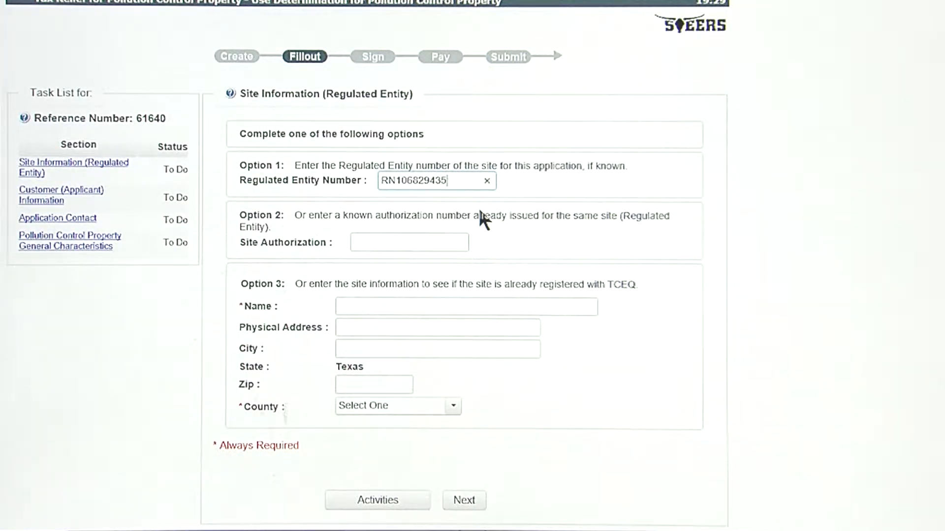
click(469, 505)
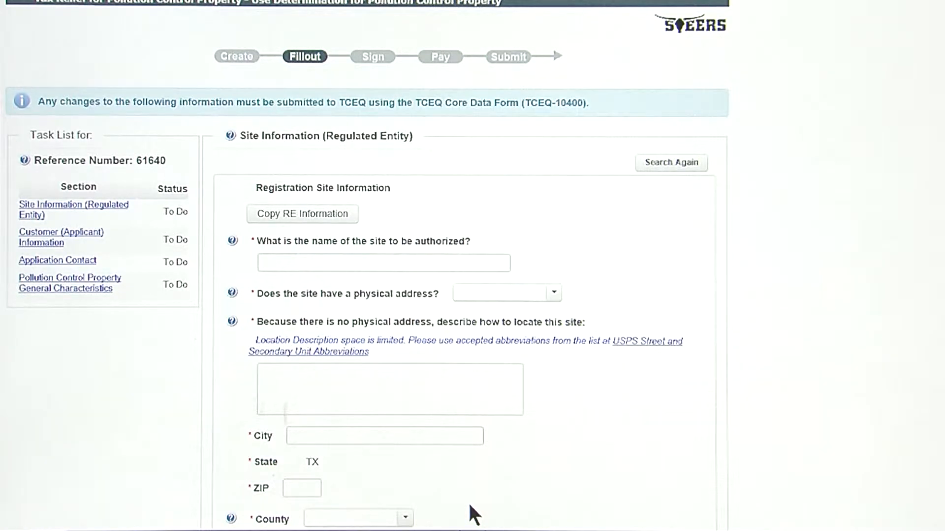
Copy the regulated entity's information into the registration site fields and save the Site Information section
scroll(470, 506, down, 3)
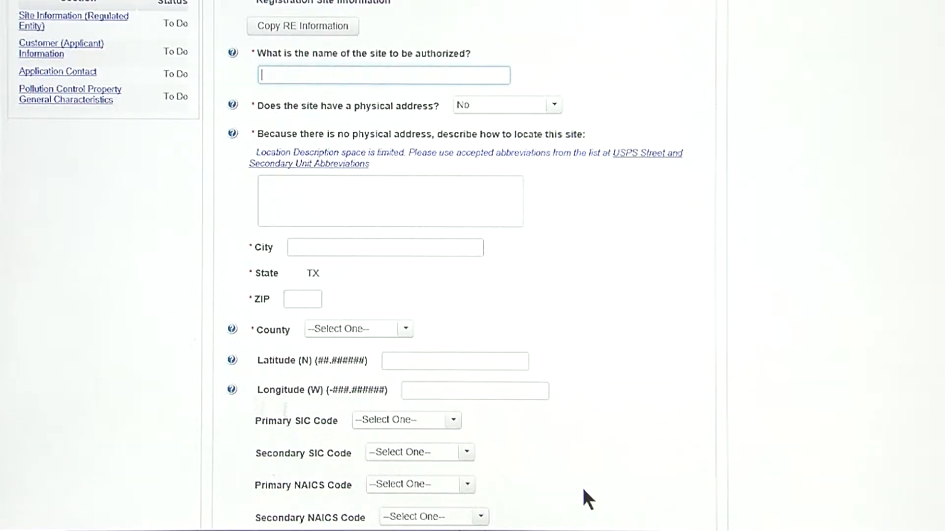
scroll(585, 500, down, 9)
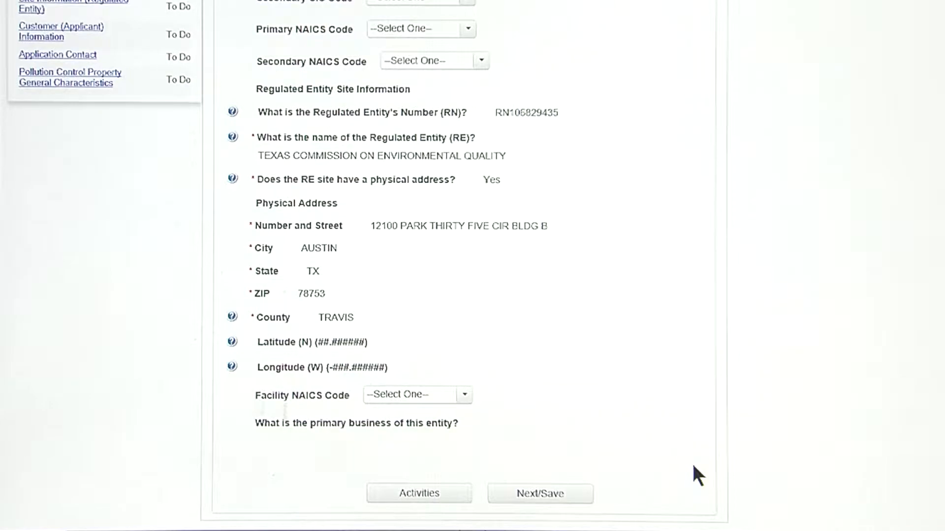
scroll(696, 465, up, 15)
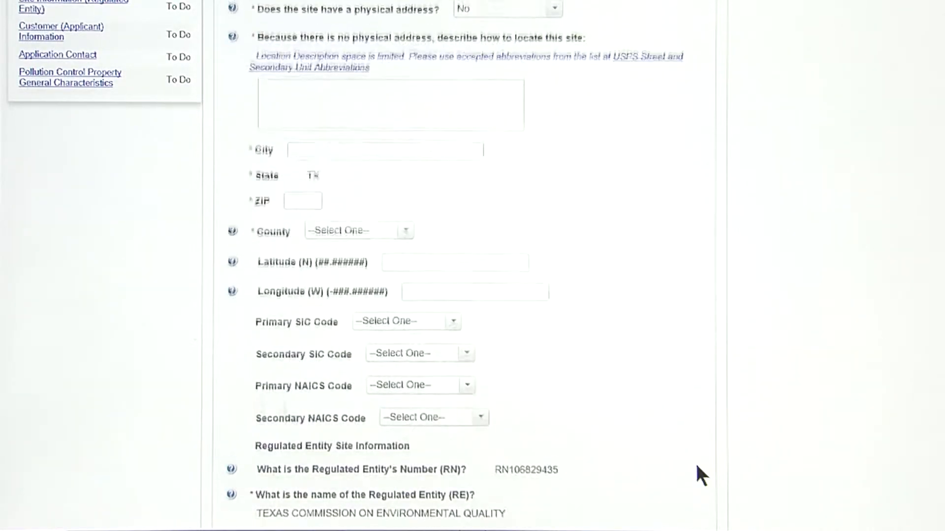
click(301, 214)
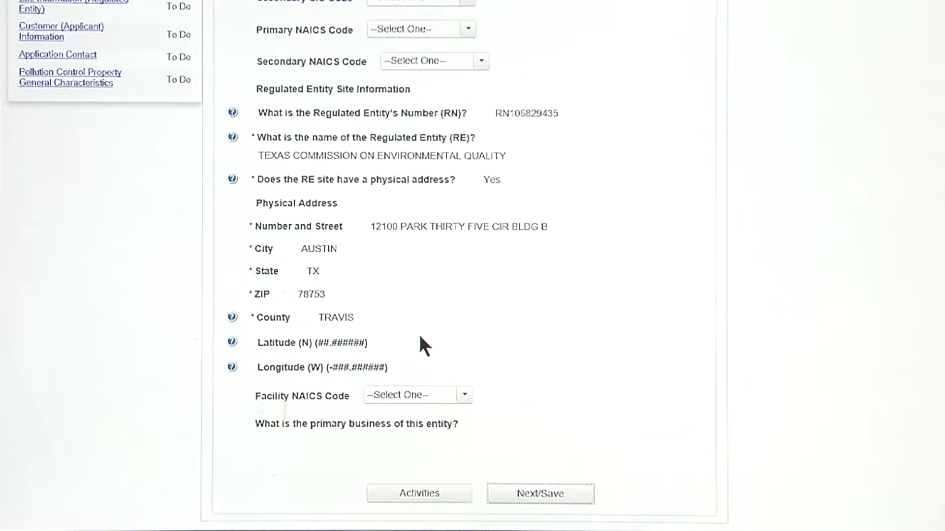
click(539, 495)
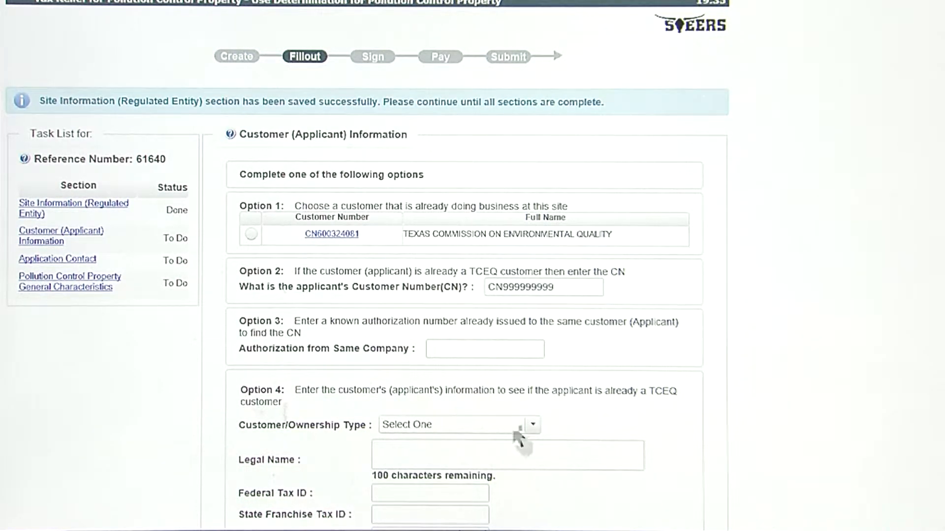
Choose Texas Commission on Environmental Quality, already doing business at the site, as the applicant and continue to its details
click(252, 236)
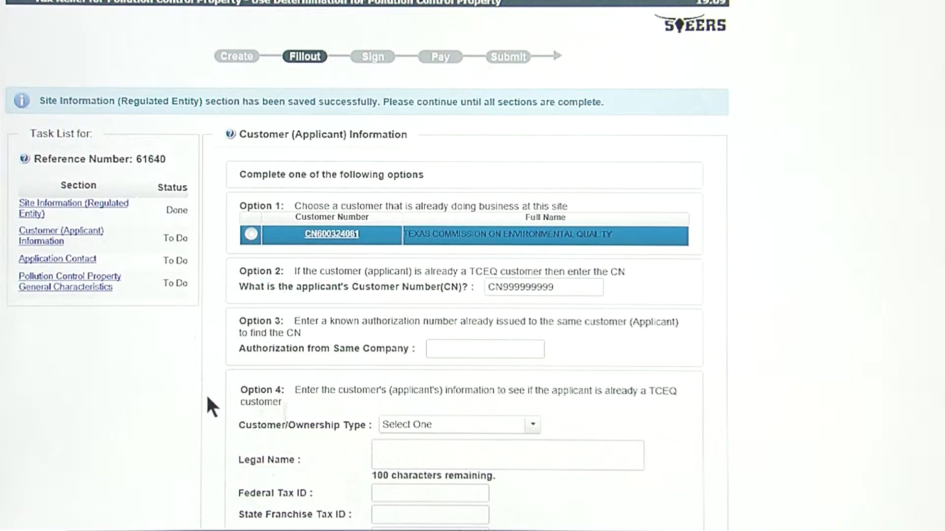
scroll(206, 398, down, 3)
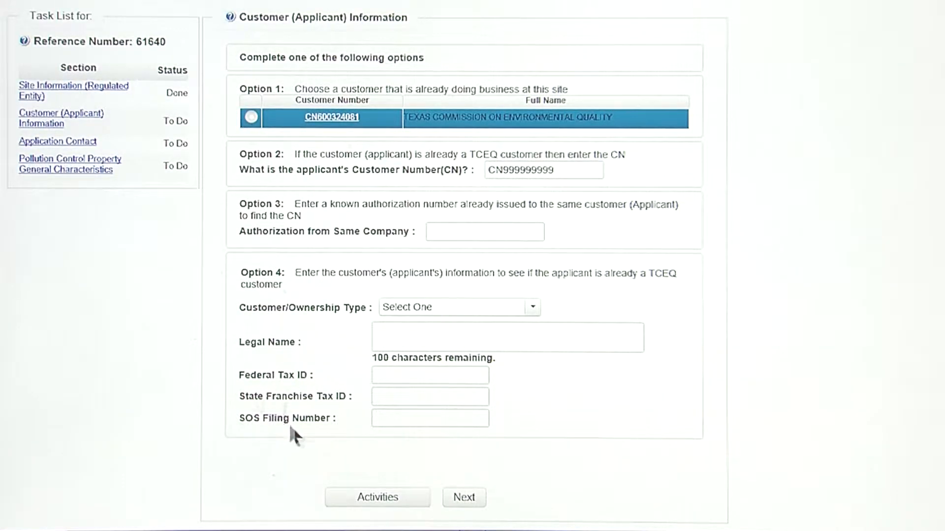
click(462, 501)
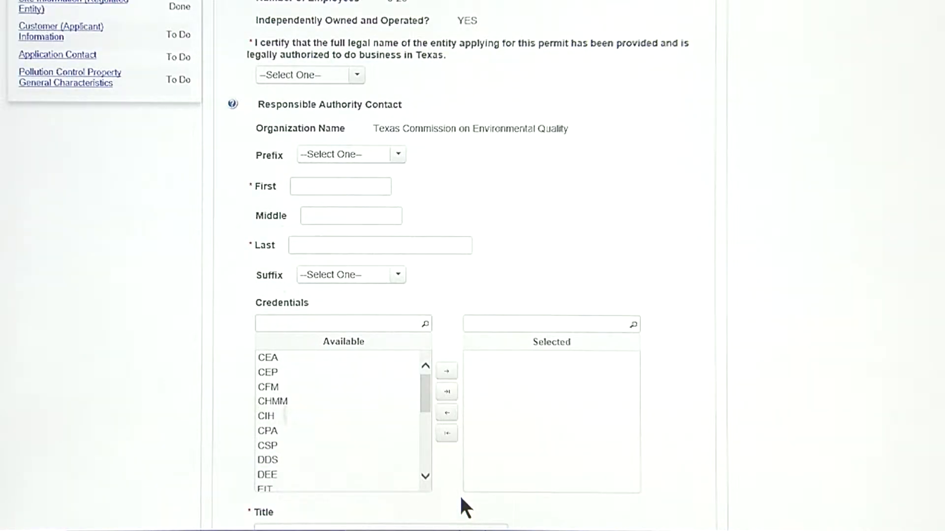
Review the Customer (Applicant) Information form from the applicant details through the responsible authority contact and mailing address fields
scroll(476, 468, up, 10)
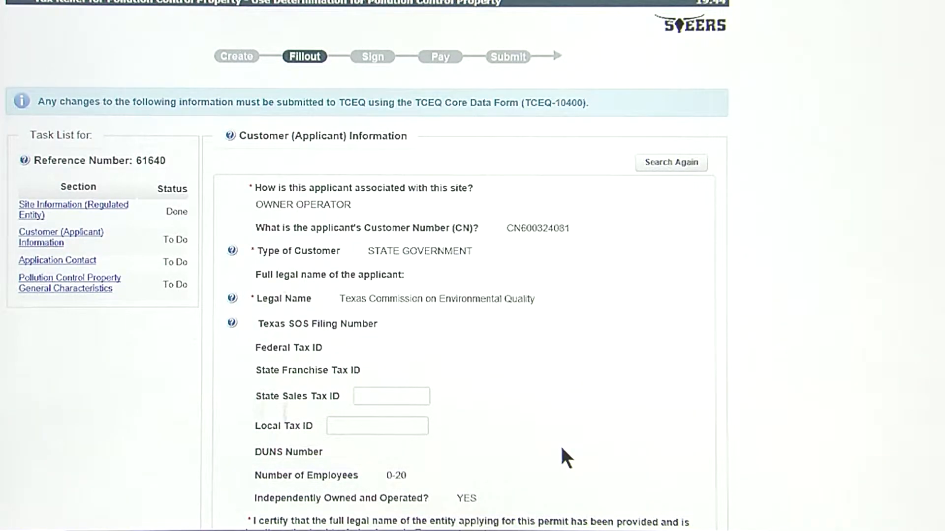
scroll(566, 431, down, 2)
scroll(566, 431, down, 2)
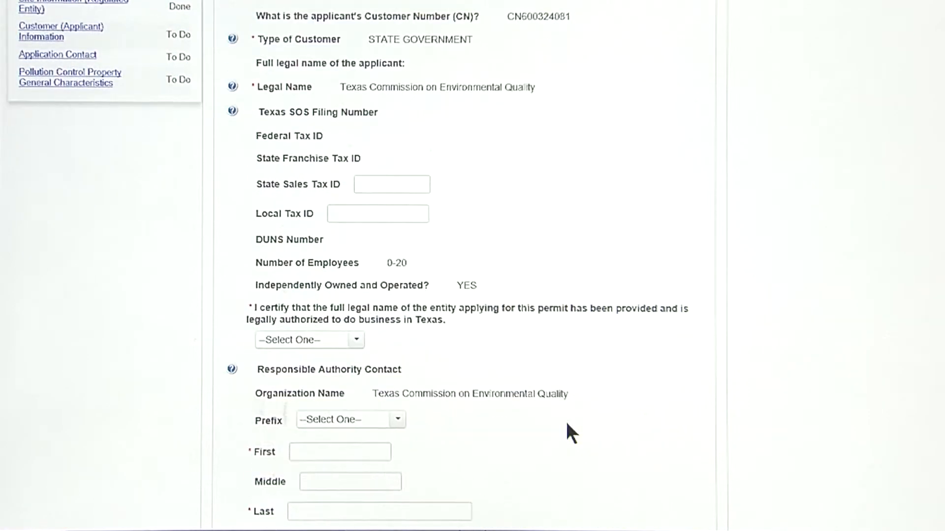
scroll(764, 407, down, 5)
scroll(761, 398, down, 12)
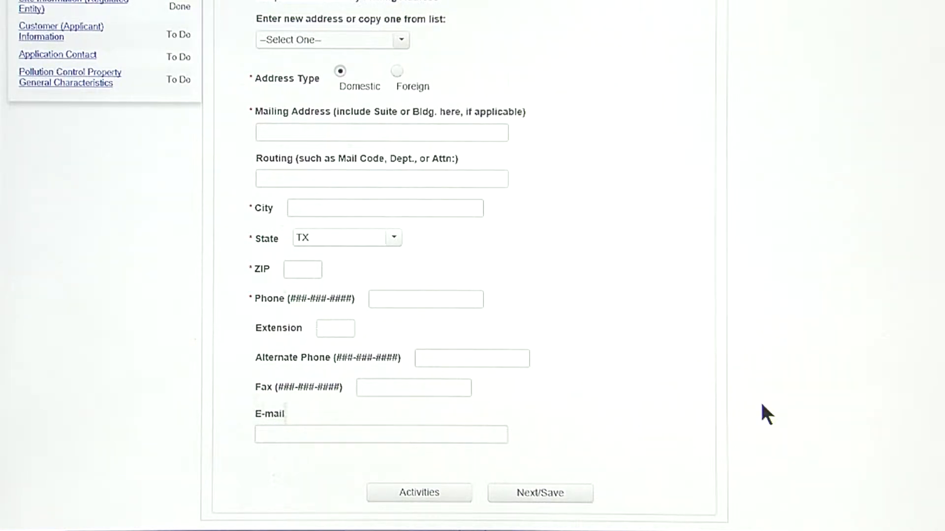
scroll(762, 405, up, 20)
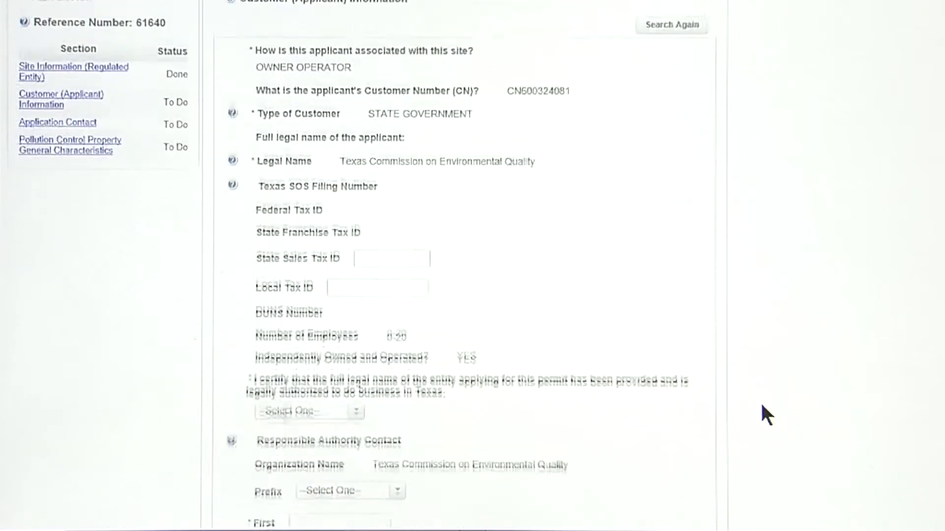
scroll(760, 401, up, 1)
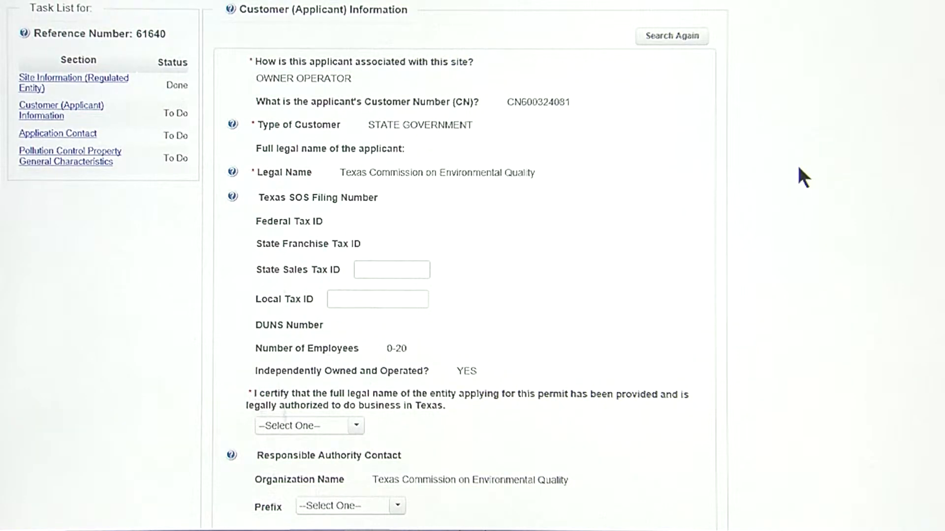
Answer Yes to certifying the applicant's full legal name and its authorization to do business in Texas
scroll(798, 168, down, 5)
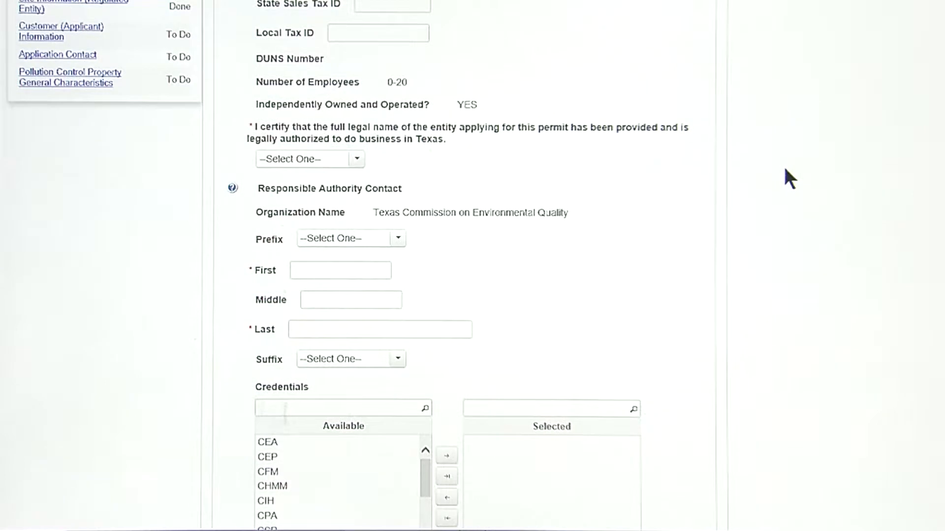
click(357, 159)
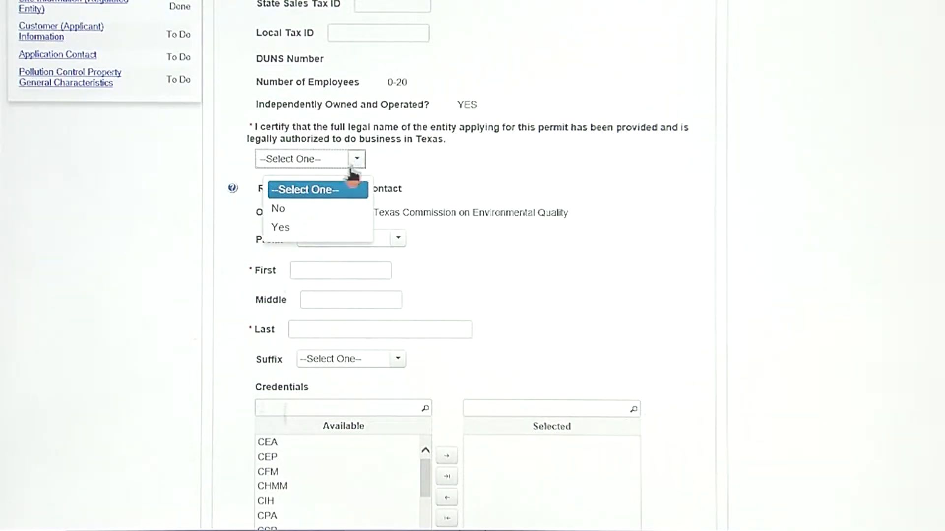
click(300, 228)
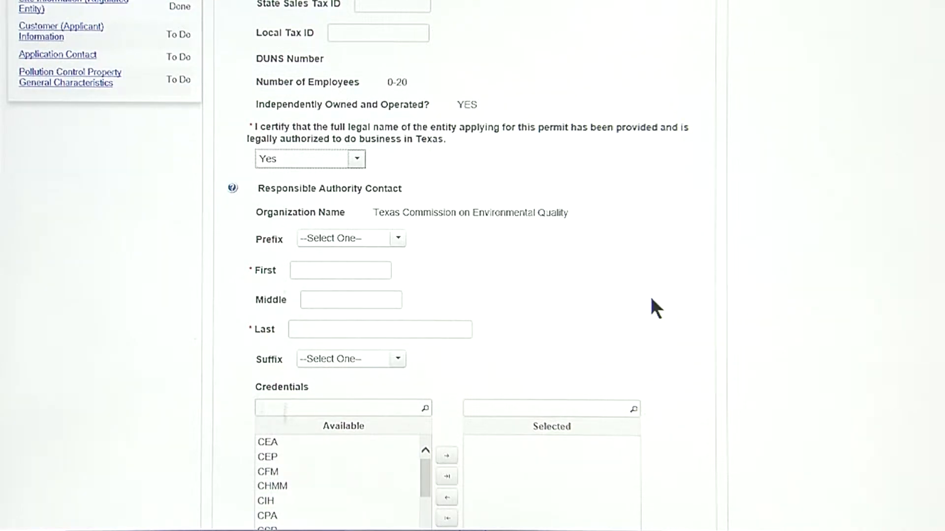
Enter the responsible authority contact's first and last name, leave the suffix unselected, and set the title to Agent
scroll(651, 299, down, 4)
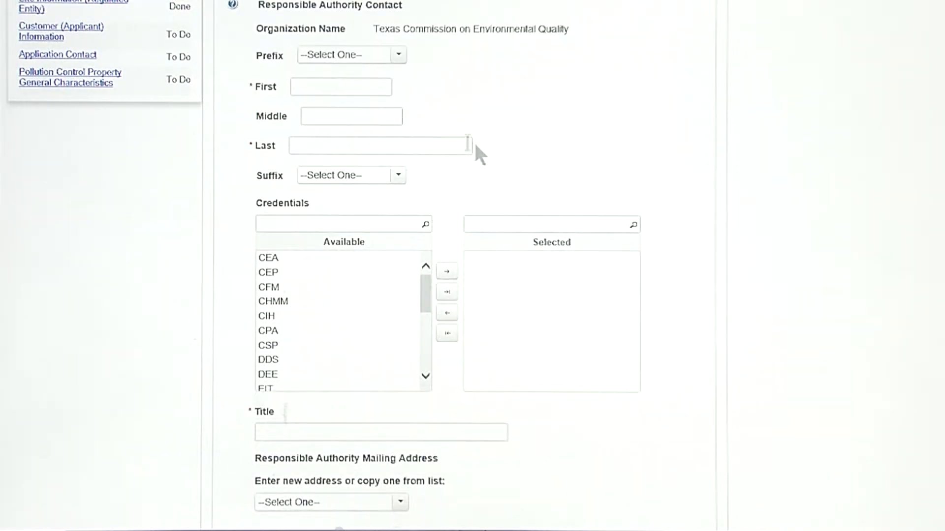
click(358, 88)
text(John)
key(Tab)
key(Tab)
text(Doe)
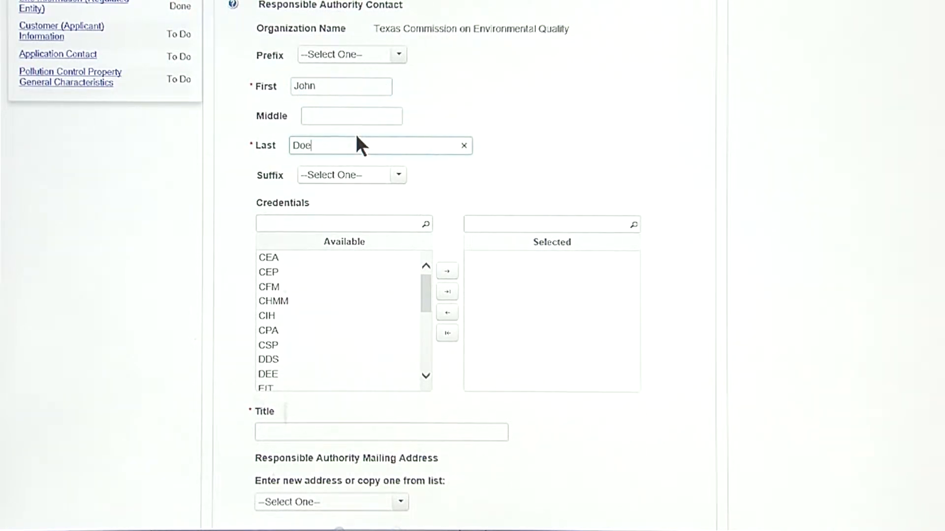
key(Tab)
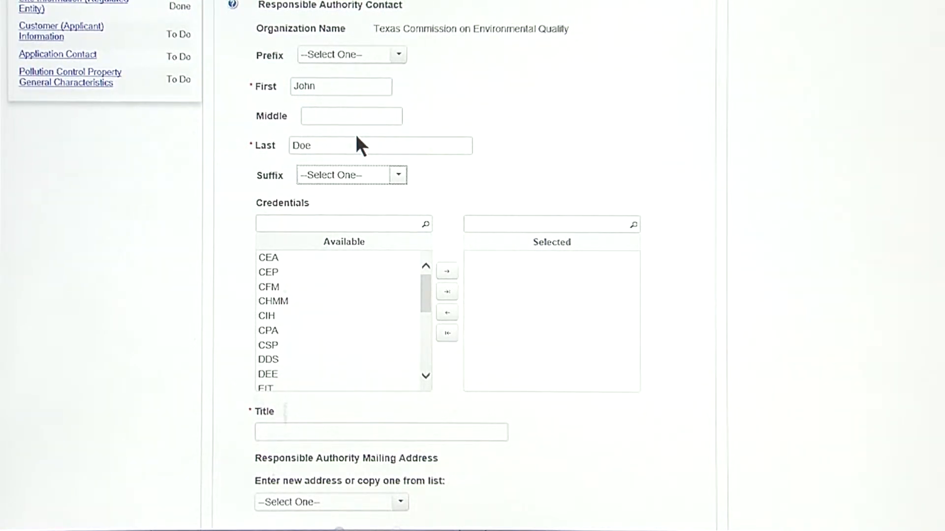
click(359, 179)
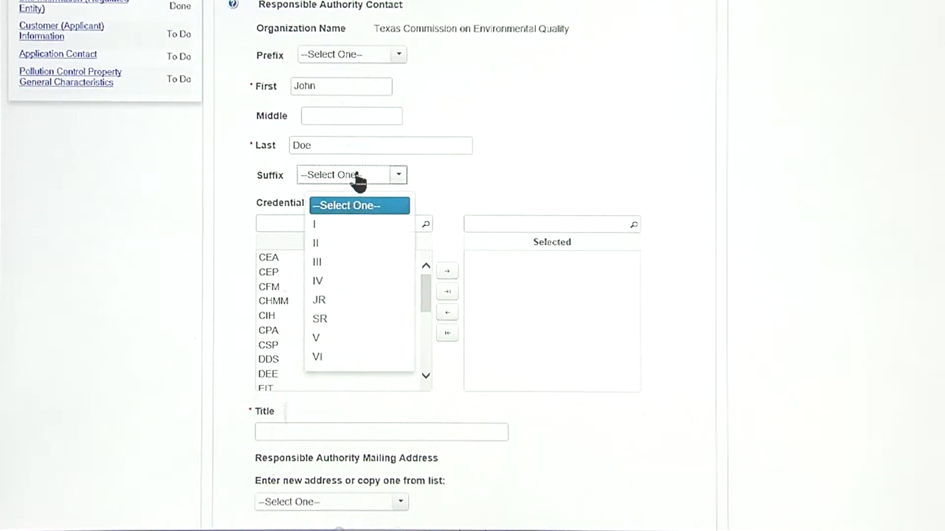
click(191, 163)
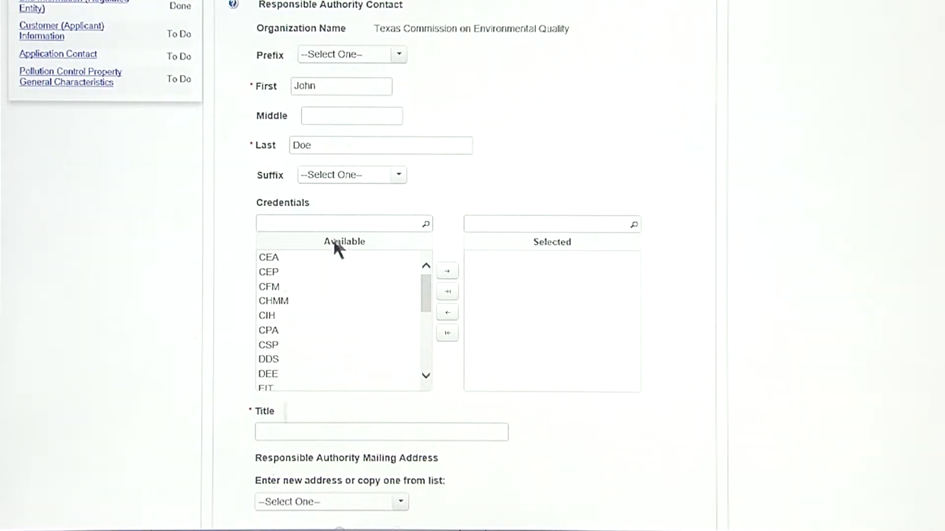
click(304, 429)
text(A)
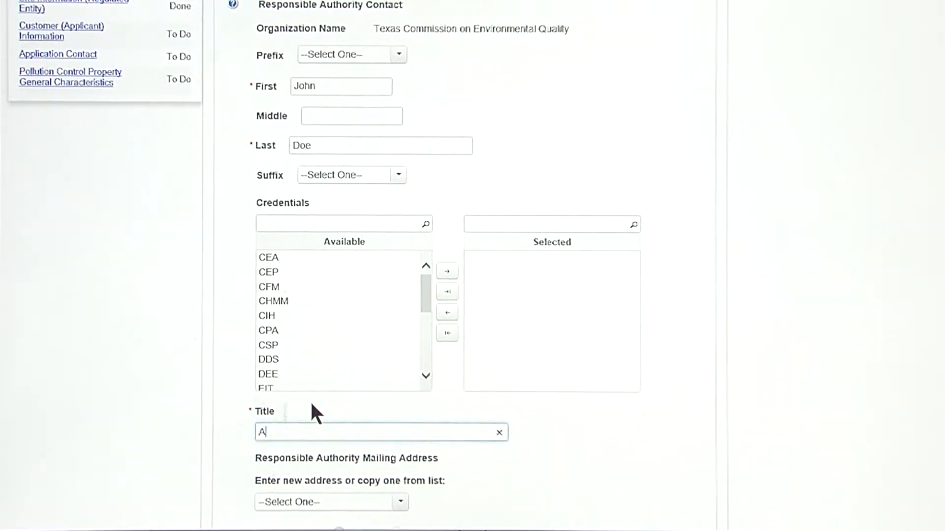
text(gent)
Fill in the responsible authority's domestic mailing address, phone number and e-mail, and save the Customer Information section
scroll(311, 403, down, 3)
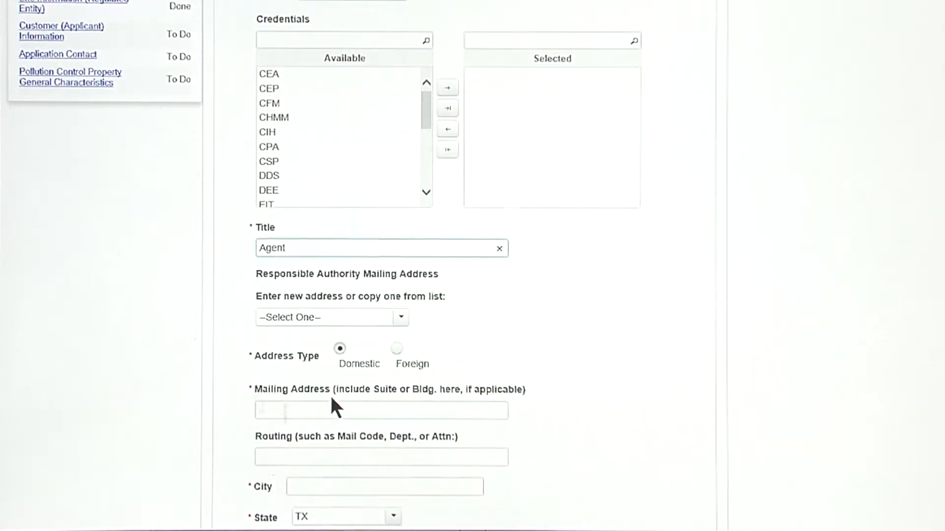
click(350, 320)
click(472, 332)
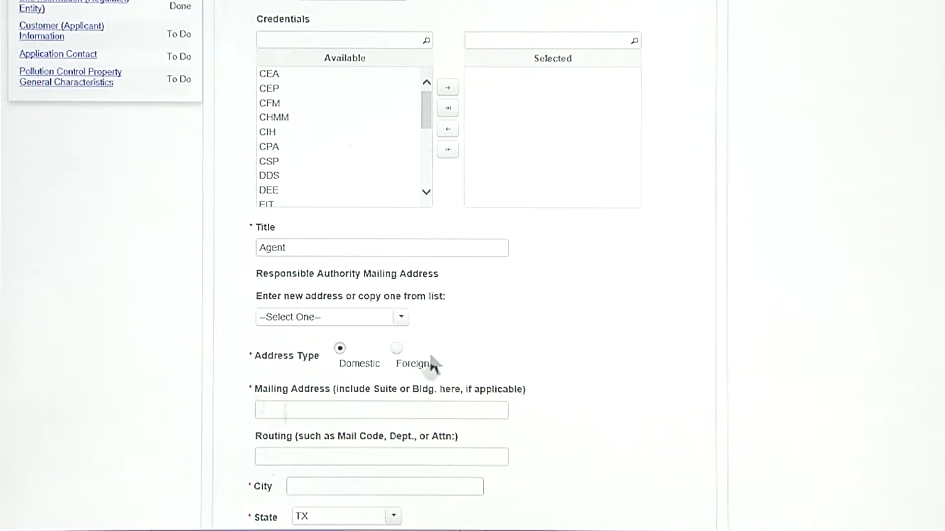
click(371, 410)
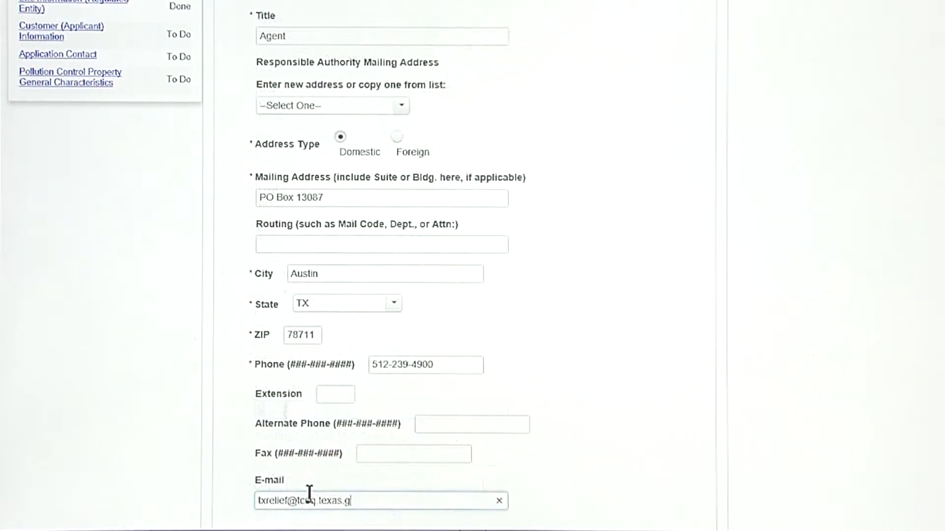
text(ov)
scroll(404, 478, down, 1)
click(521, 495)
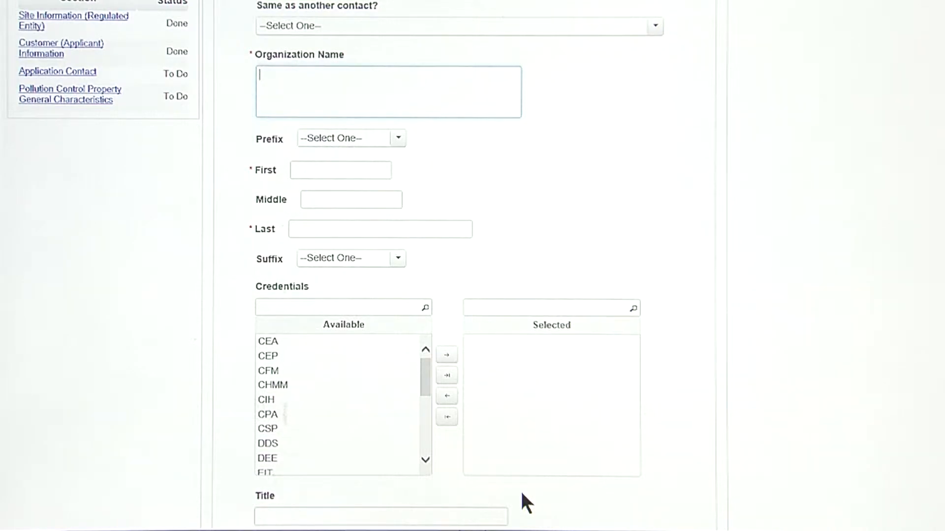
Fill the application contact by copying the existing Texas Commission on Environmental Quality Resp Auth contact
click(655, 28)
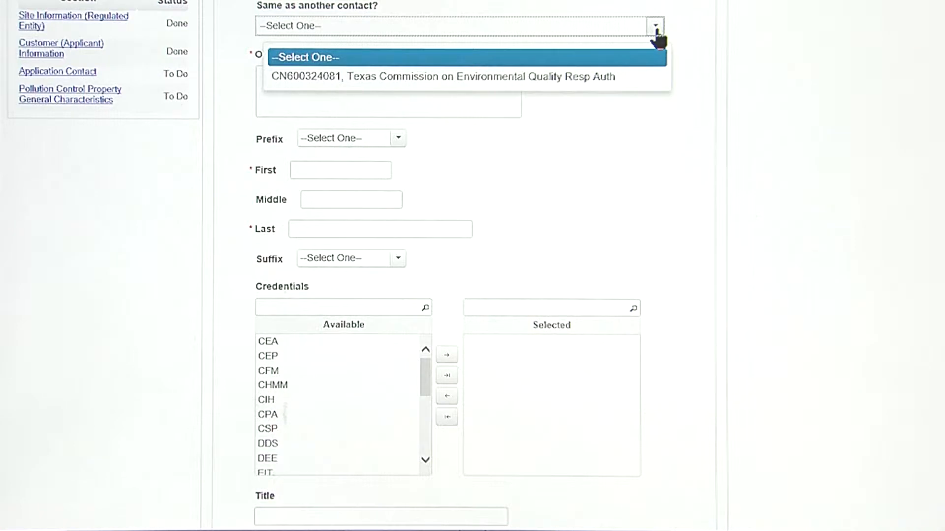
click(602, 78)
scroll(601, 78, down, 1)
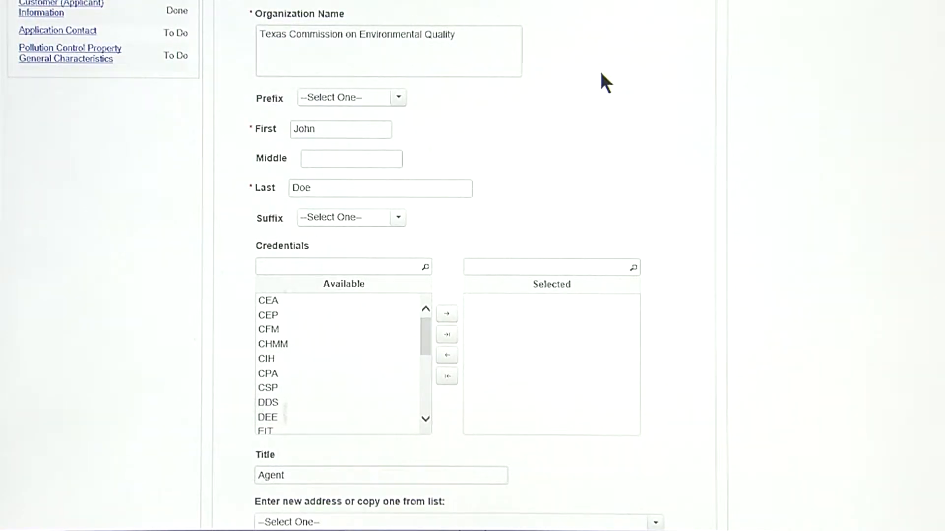
Review the copied application contact details and save the Application Contact section
scroll(586, 77, down, 6)
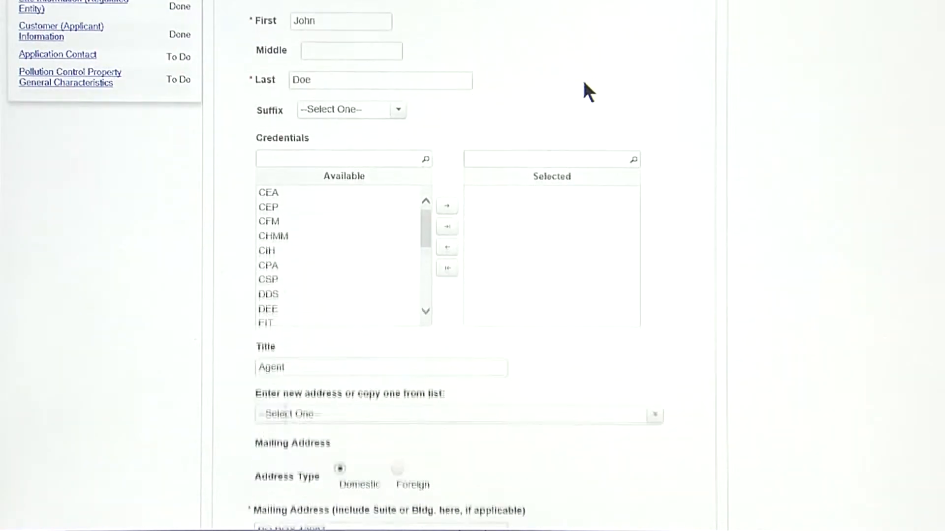
scroll(785, 155, down, 2)
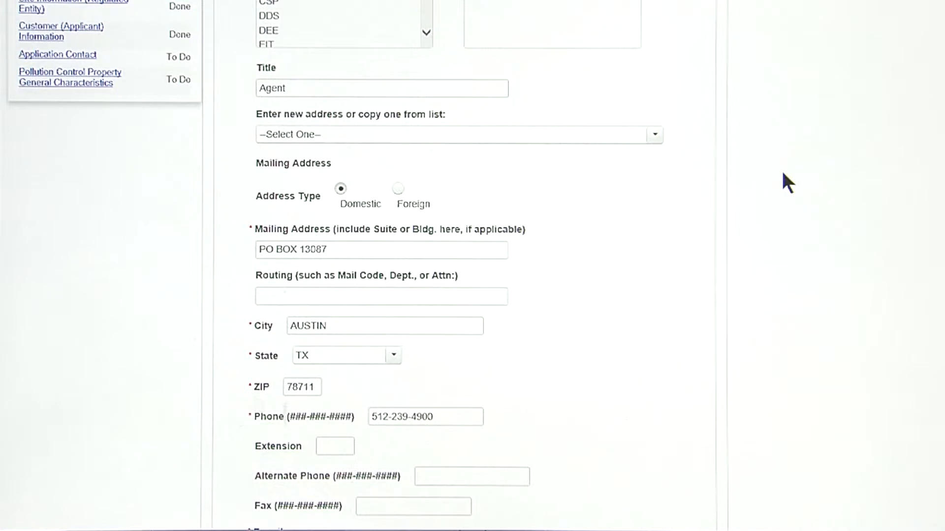
scroll(780, 172, down, 2)
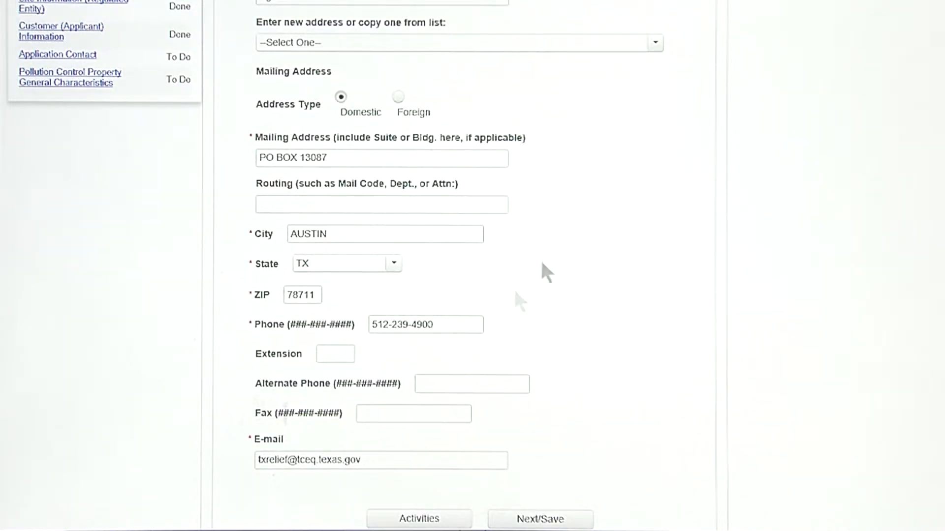
scroll(463, 387, down, 1)
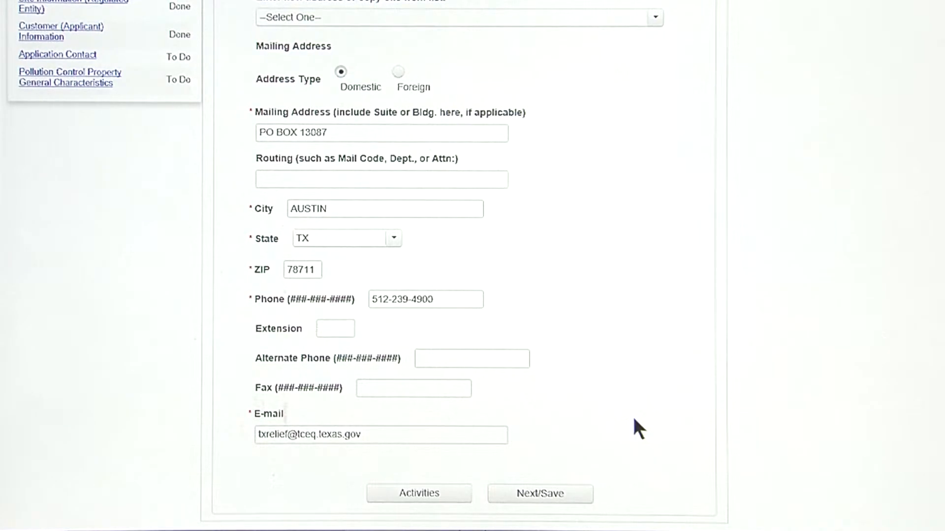
click(542, 495)
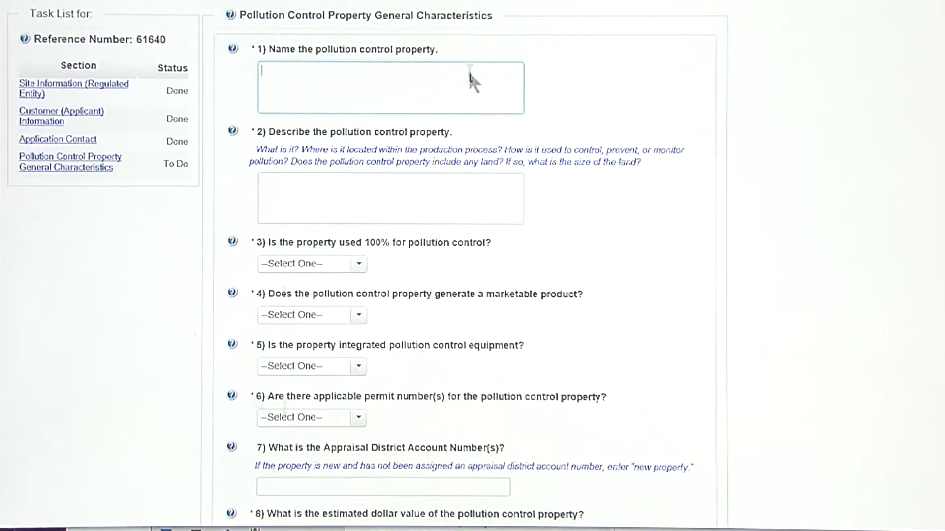
Name the pollution control property "Baghouse for Rock Crusher"
text(ghouse f)
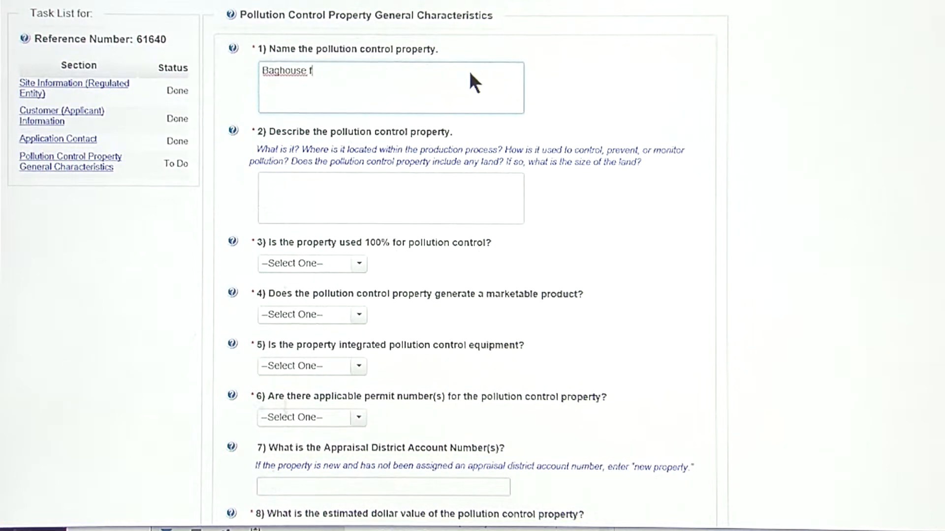
text(or Rock Cr)
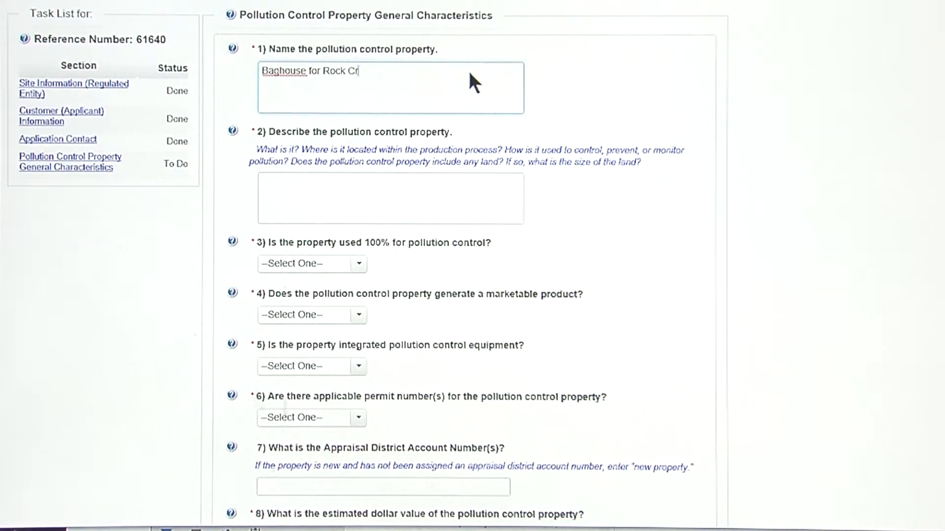
text(usher)
Begin the pollution control property description with "Installed a new baghouse for rock crusher1."
click(412, 207)
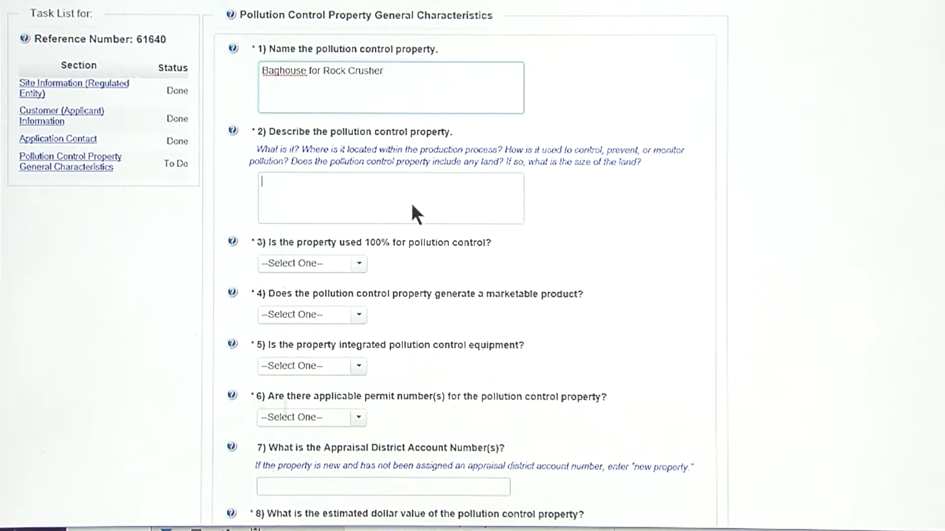
scroll(411, 203, down, 1)
text(Ins)
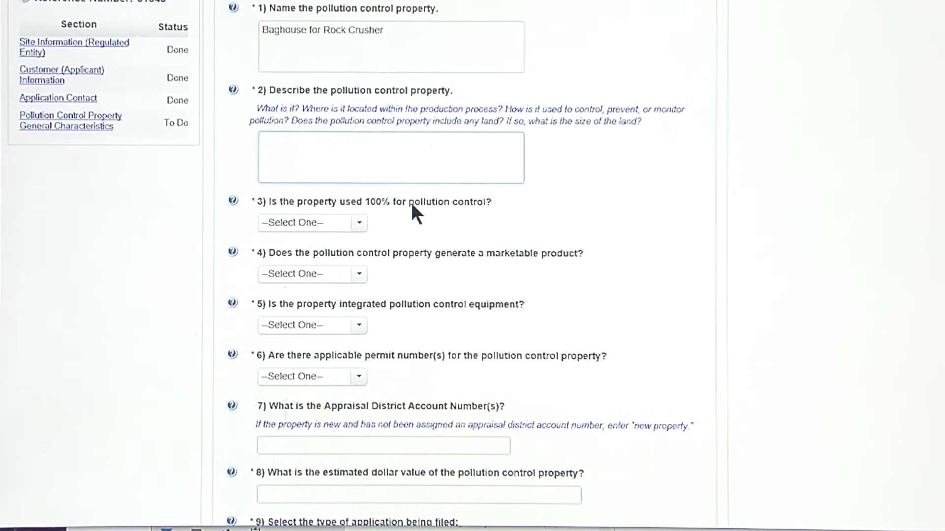
text(talled a new baghous)
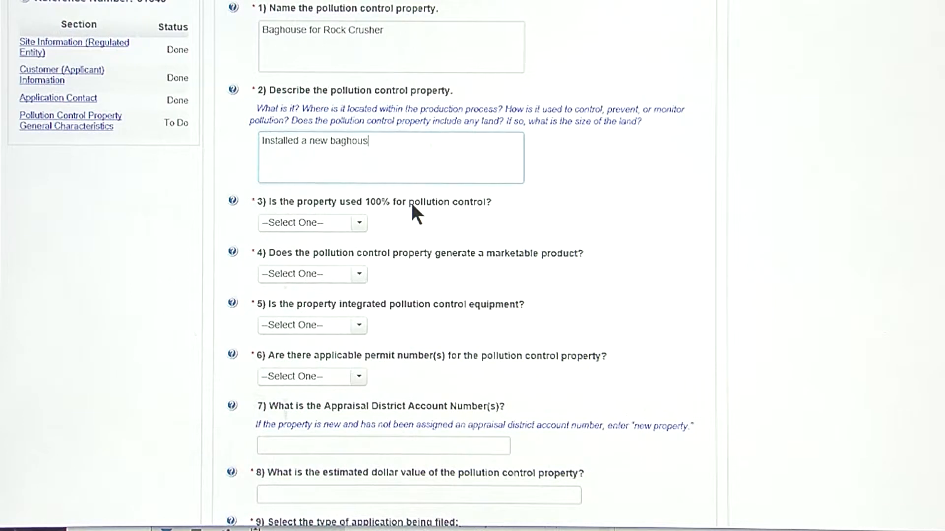
text(e for rock)
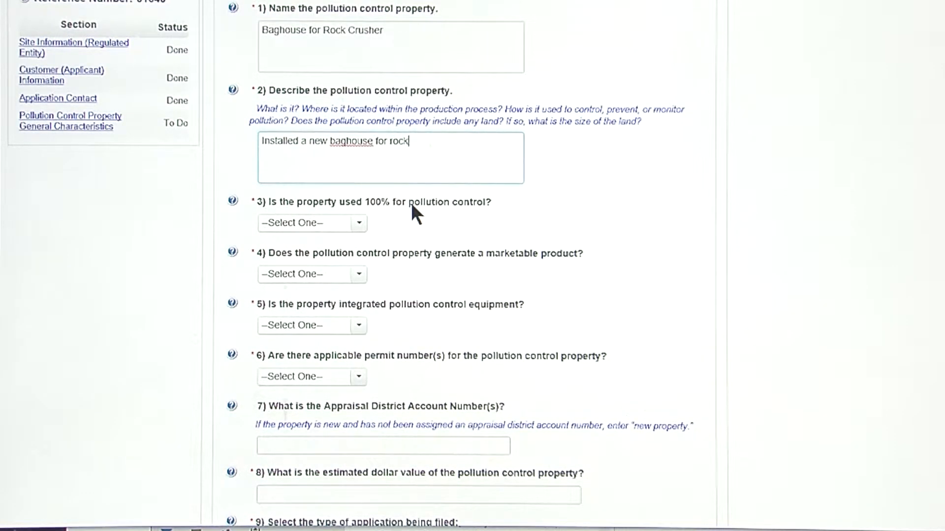
text( crusher)
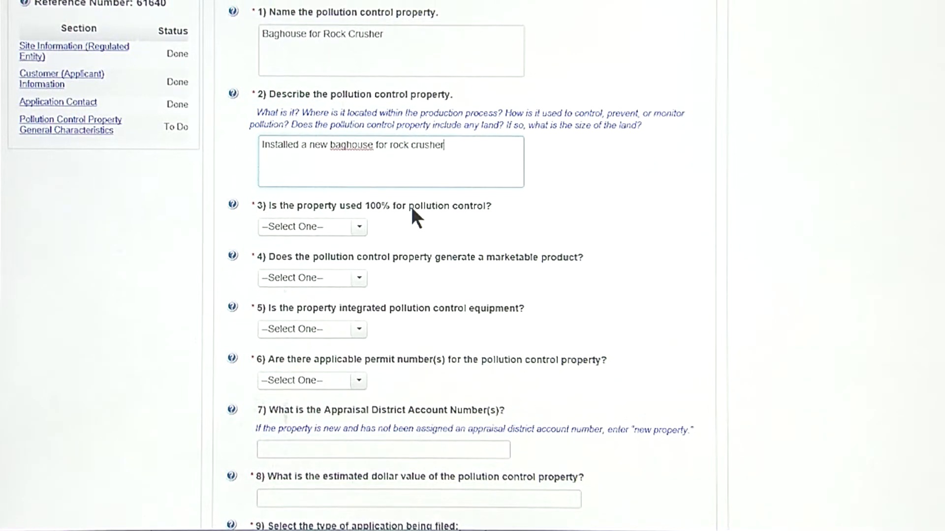
text(1. It w)
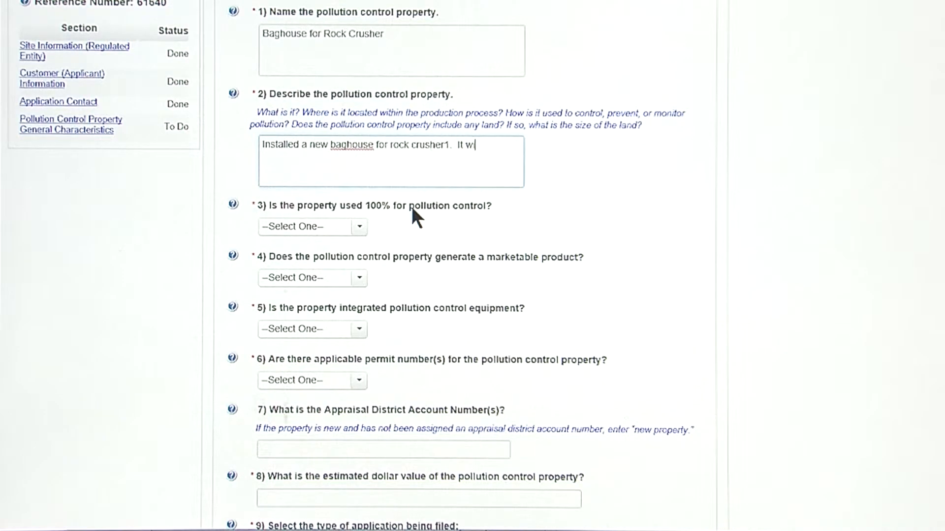
Add to the description: "It will be used to control particulate releases from the rock crusher. The material collected will be sent to a landfill for disposal."
text(ill be used to conty)
text(l part)
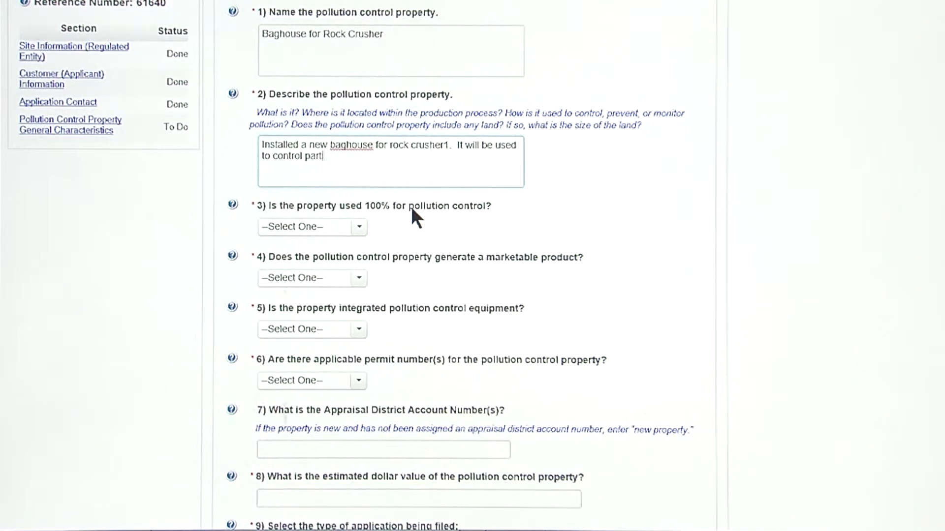
text(iculate releas)
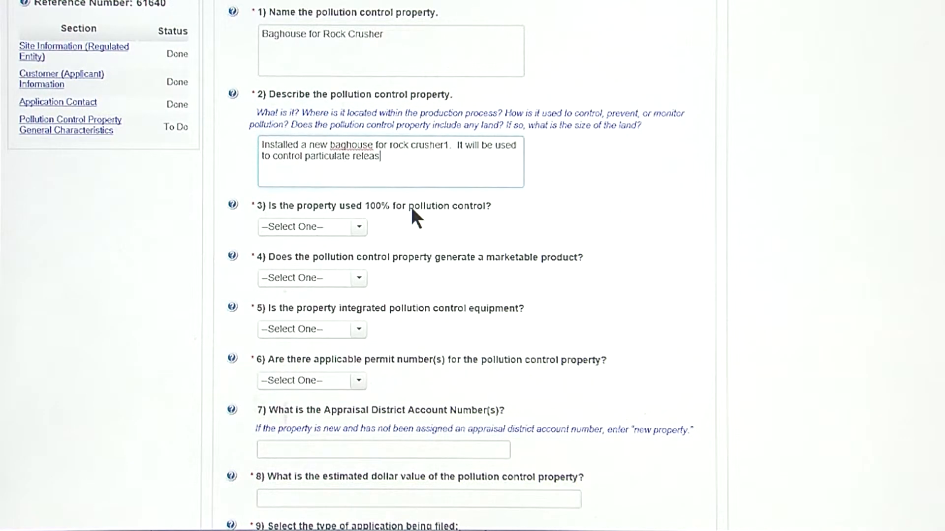
text(es from t)
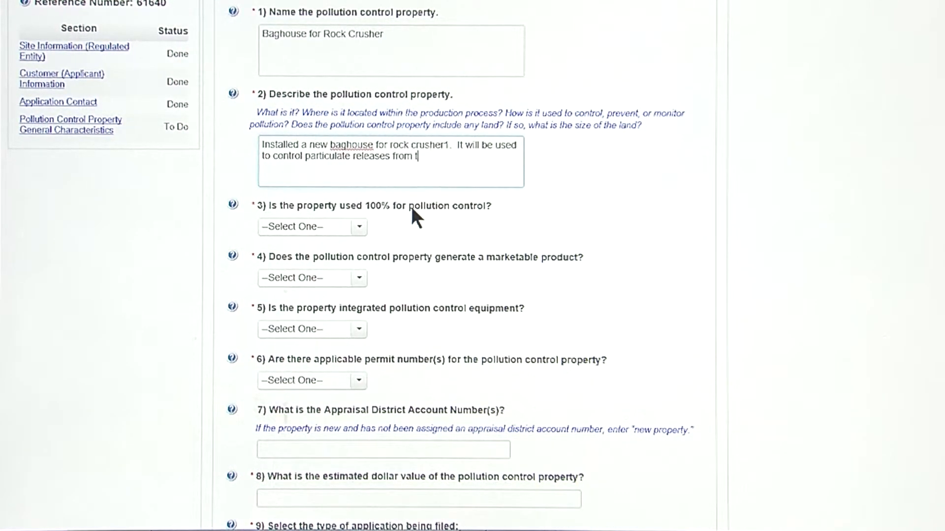
text(he rock crusher)
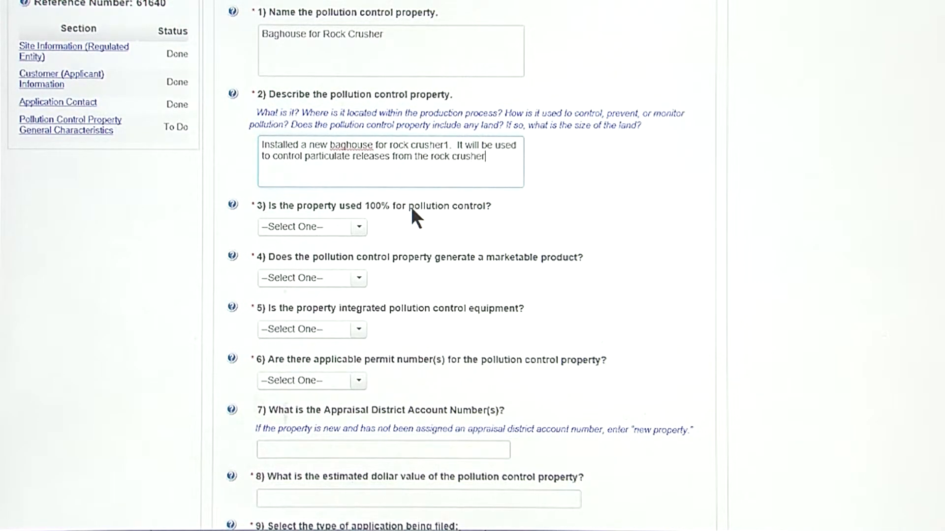
text(.  The material )
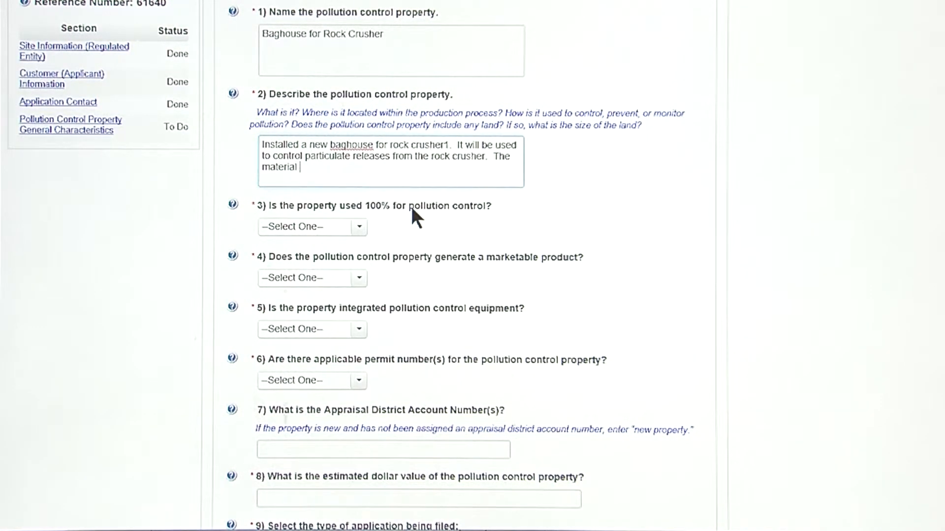
text(collected will be sent to a landfill for)
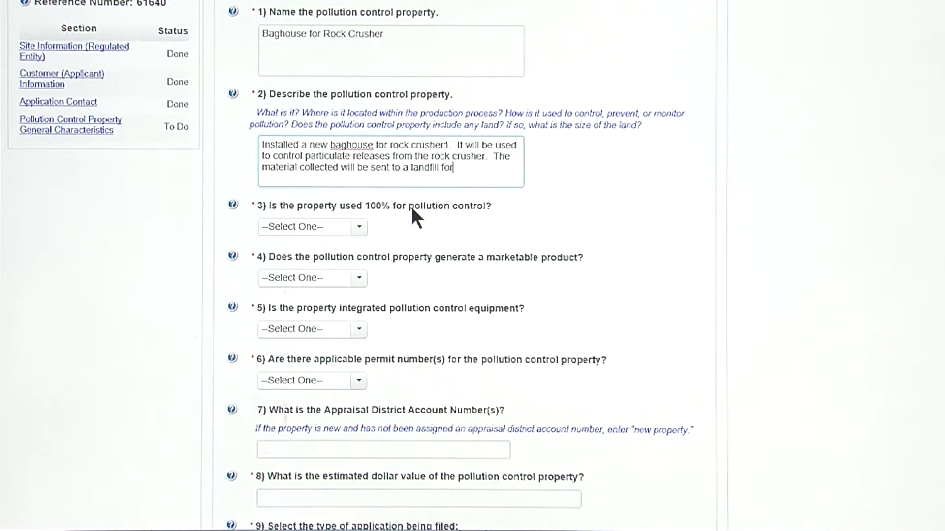
text( disposal.)
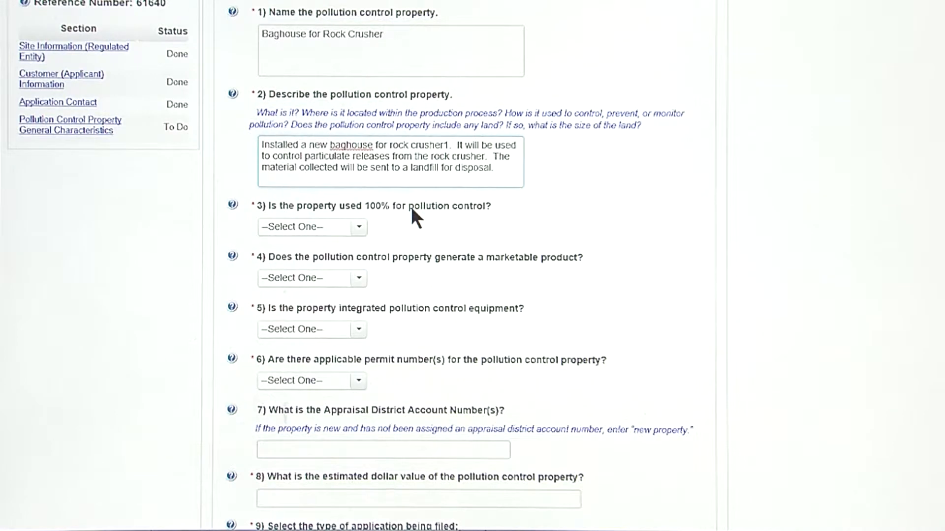
Answer Yes to question 3, whether the property is used 100% for pollution control
scroll(418, 204, down, 4)
scroll(519, 209, up, 1)
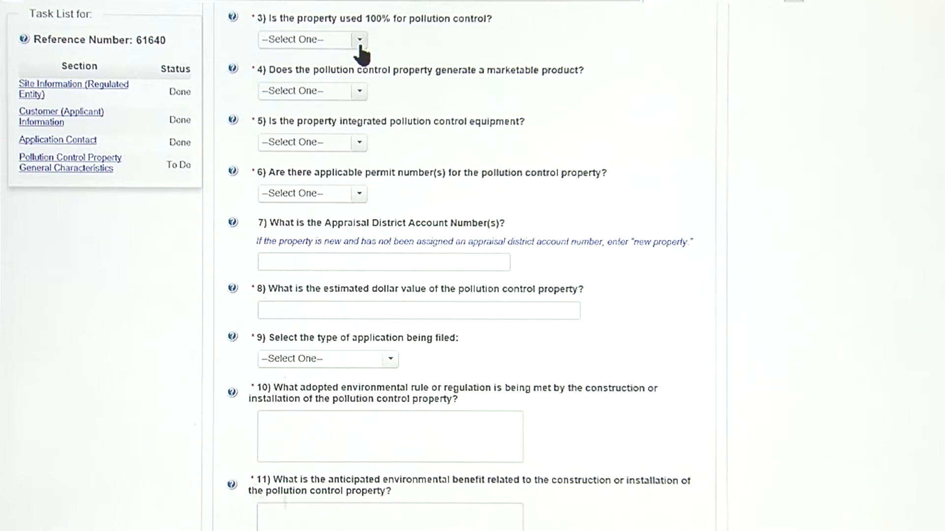
click(360, 46)
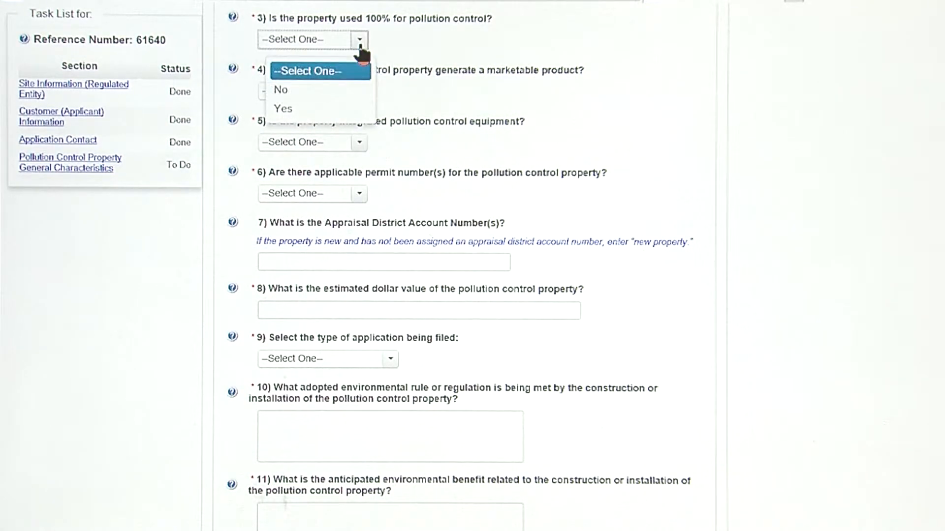
click(306, 108)
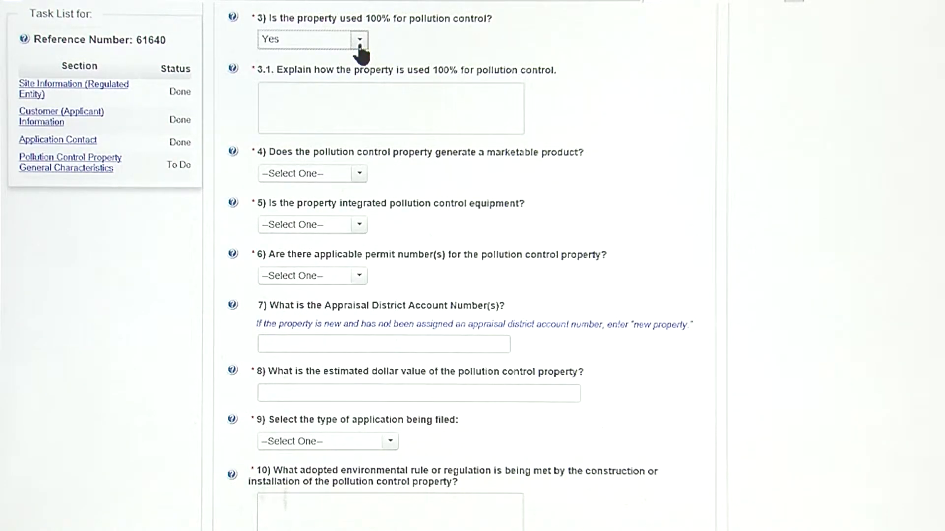
Explain the 100% pollution control use in question 3.1 as "Use solely to prevent particulate emissions from rock crusher."
click(392, 117)
text(Use )
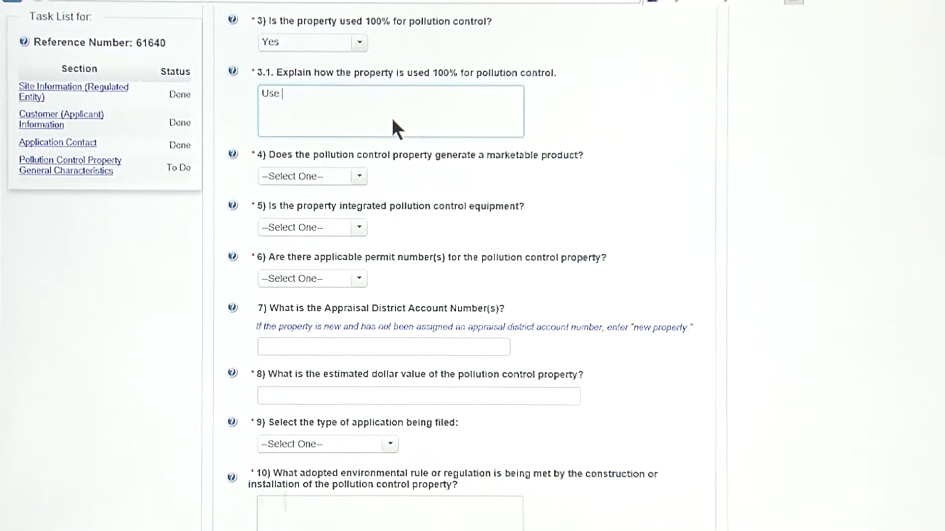
text(selely)
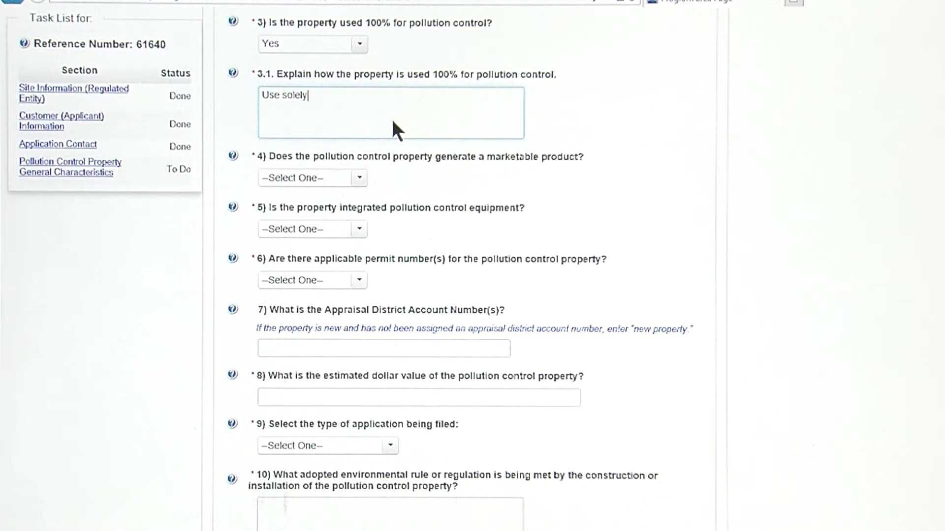
text( to prevent )
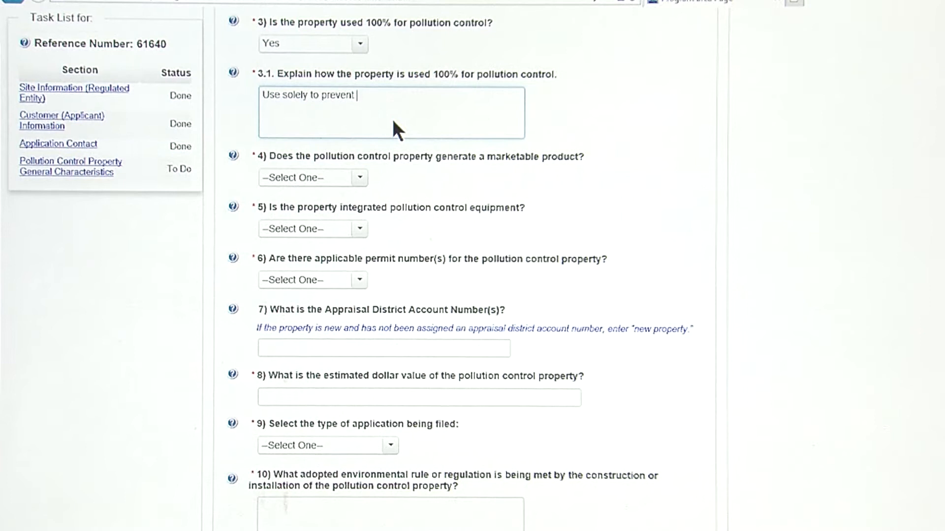
text(particulate emis)
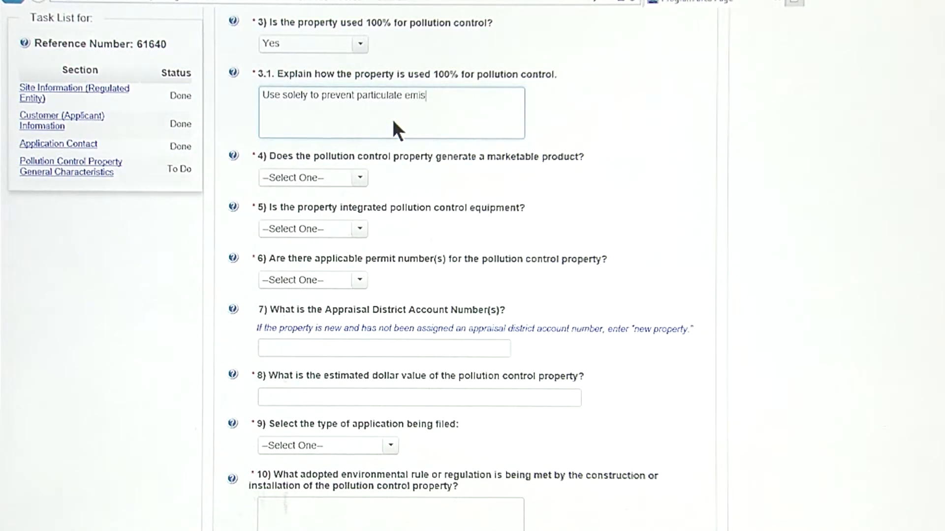
text(sions from roc)
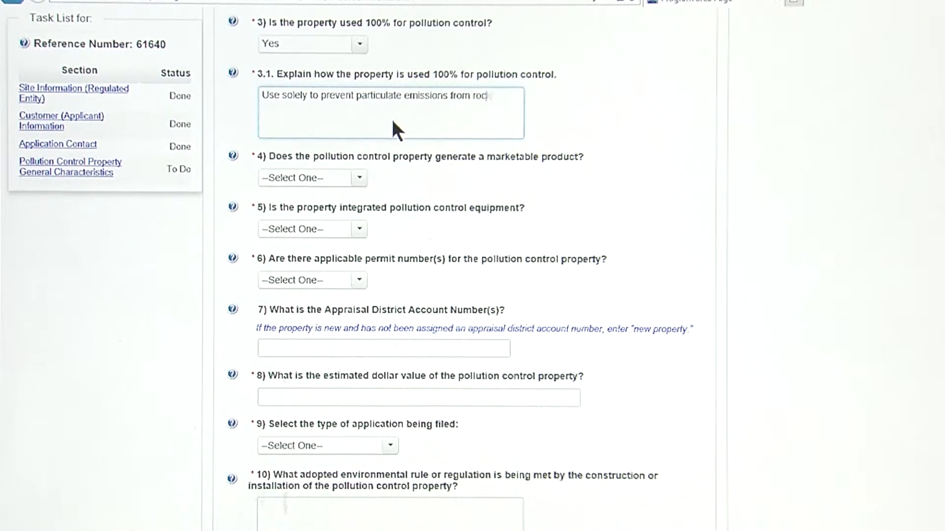
text(k crusher.)
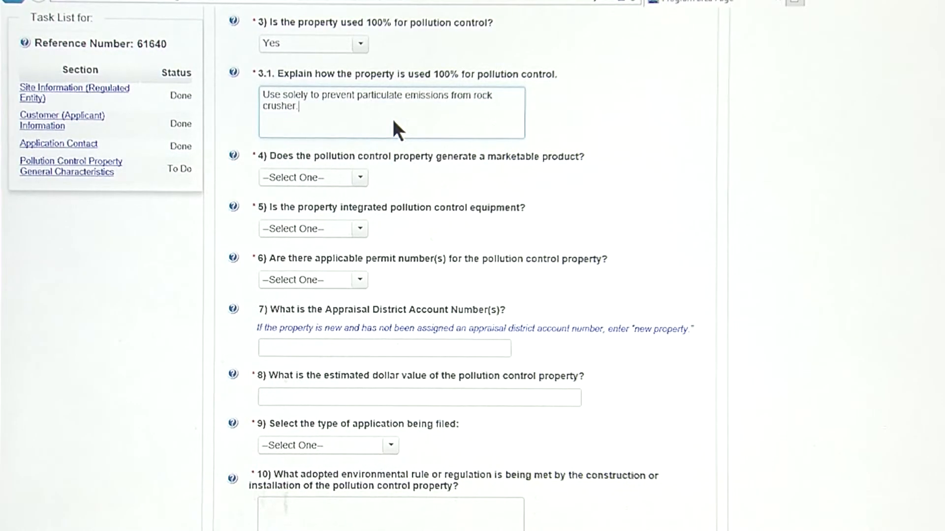
key(shift+Up)
key(shift+Home)
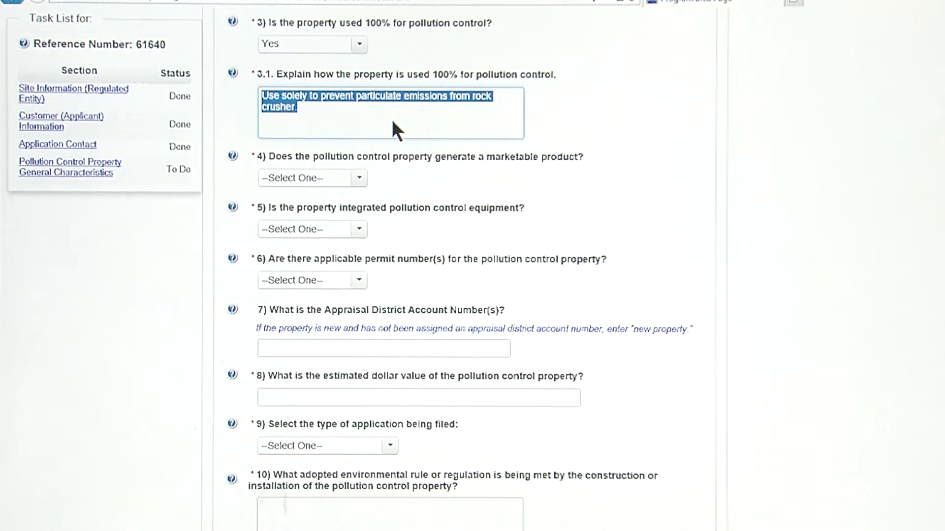
click(401, 109)
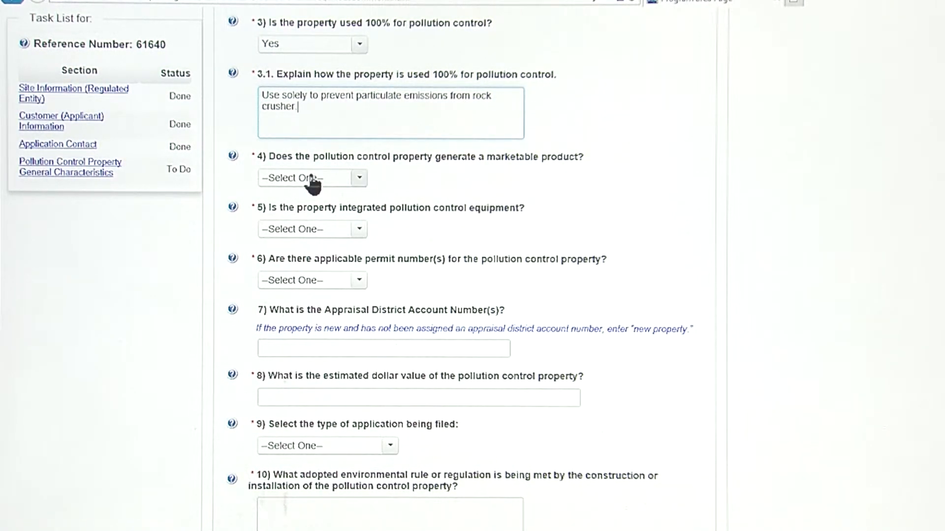
Try Yes for question 4, whether the pollution control property generates a marketable product, and set the answer to No
click(361, 181)
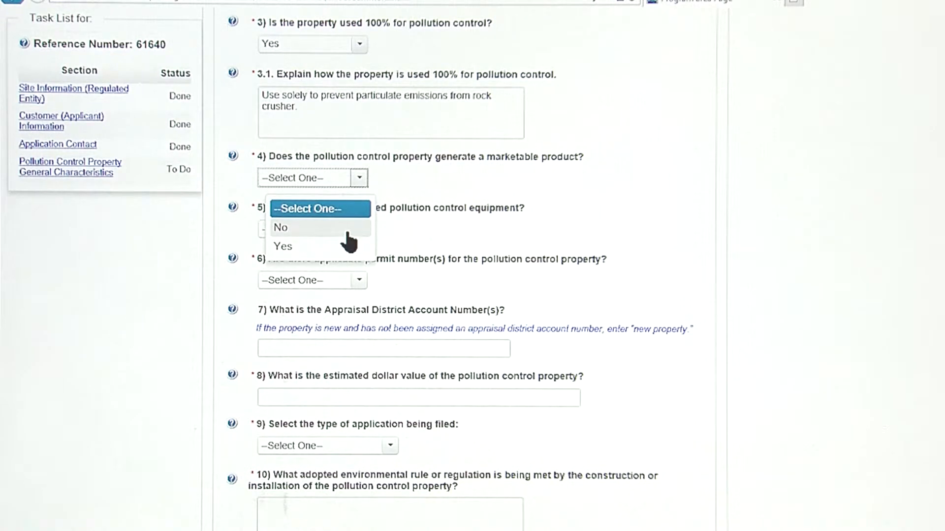
click(335, 247)
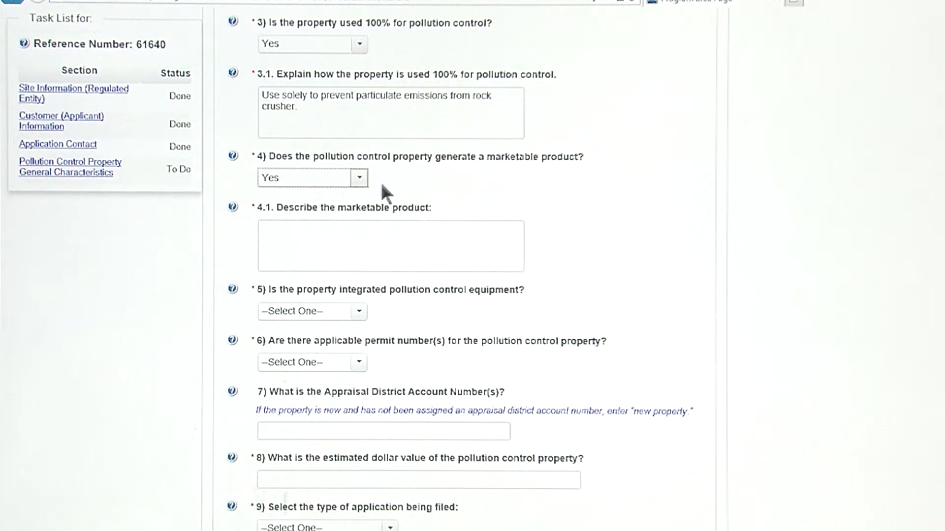
click(362, 183)
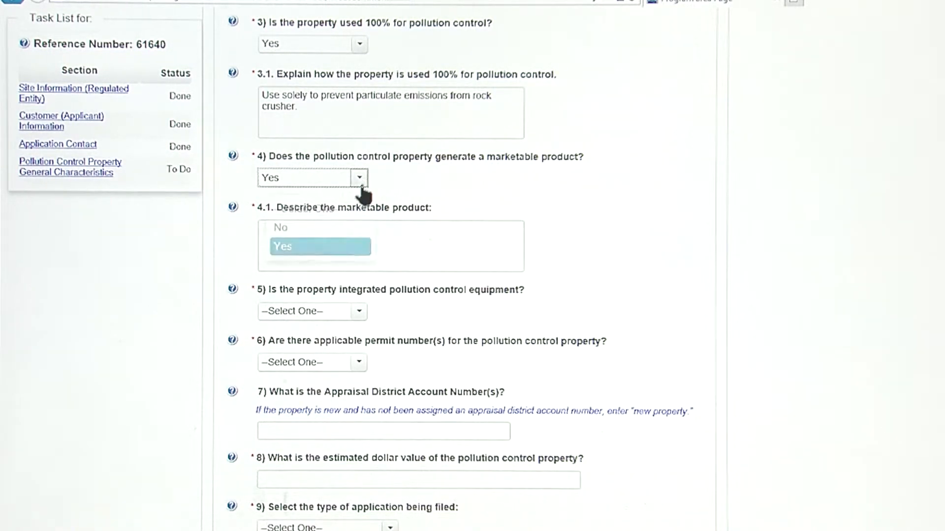
click(319, 231)
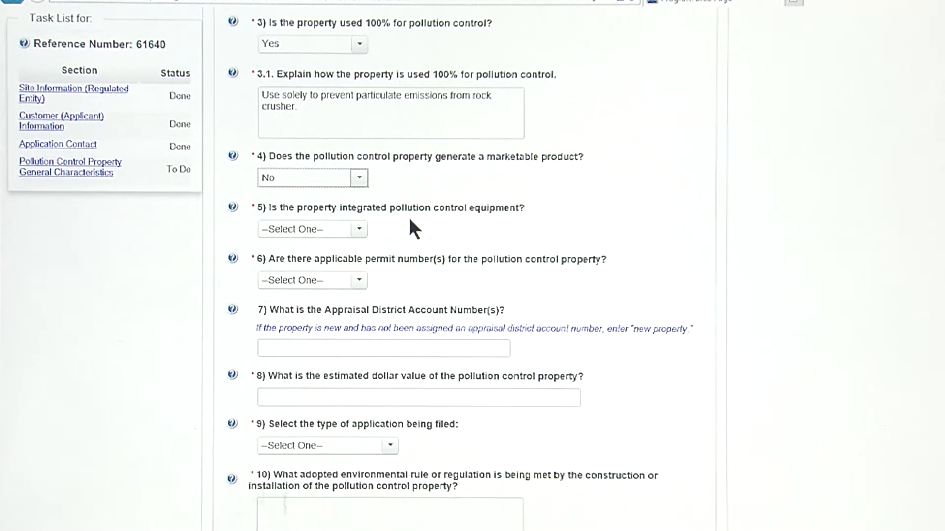
Answer Yes to question 5 on integrated pollution control equipment and Yes to question 6 on applicable permit numbers
click(359, 230)
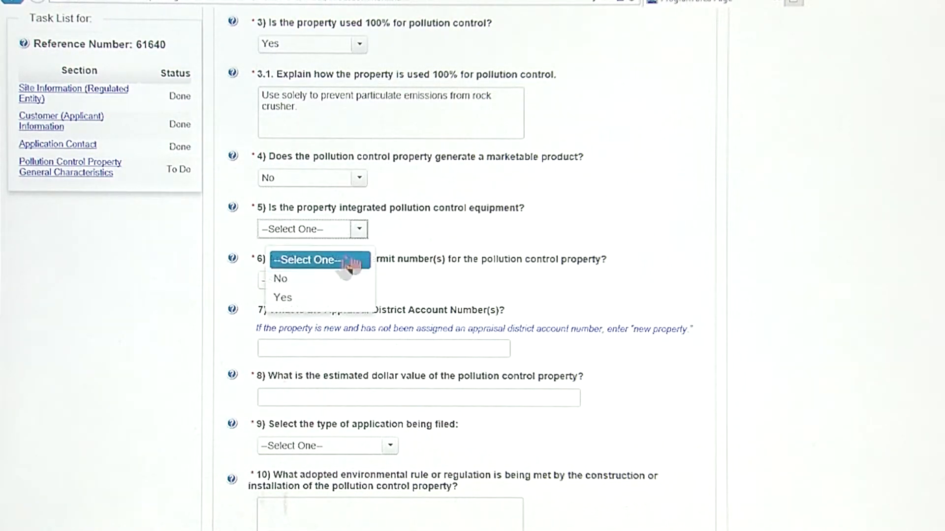
click(319, 298)
scroll(425, 255, down, 3)
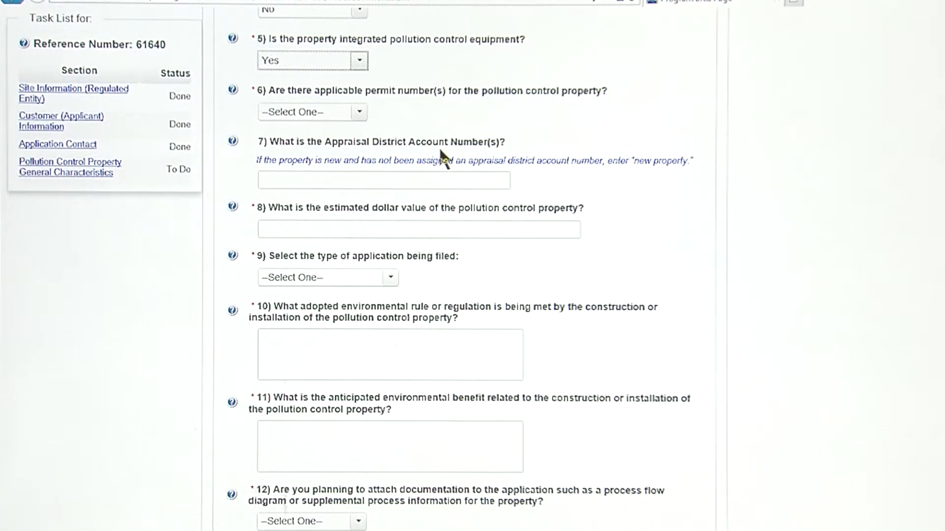
click(360, 112)
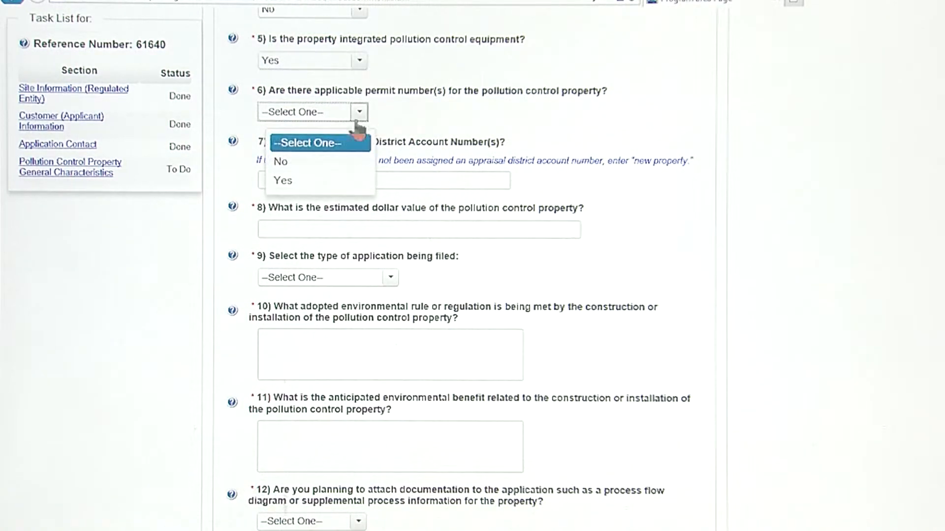
click(297, 181)
List 001 as the applicable permit number in question 6.1 and enter "new property" for the Appraisal District Account Number in question 7
click(310, 164)
text(001)
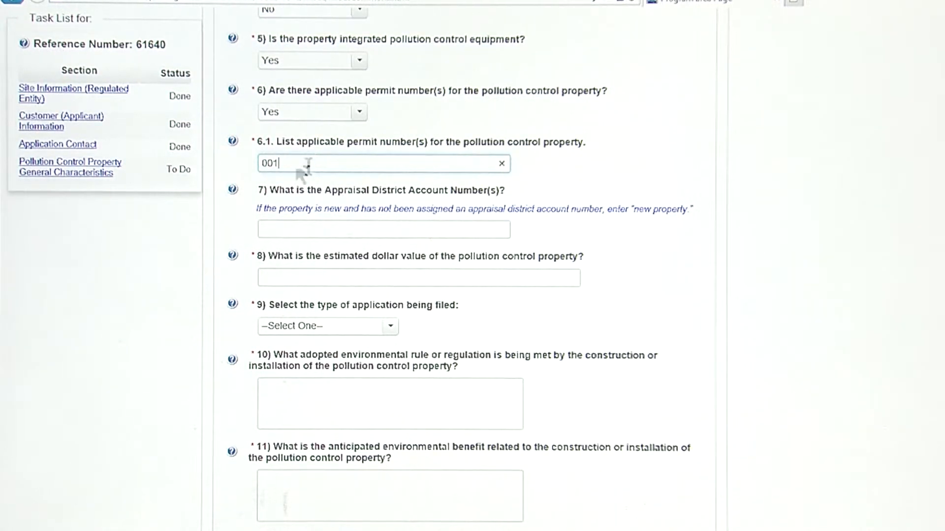
click(315, 227)
text(new property)
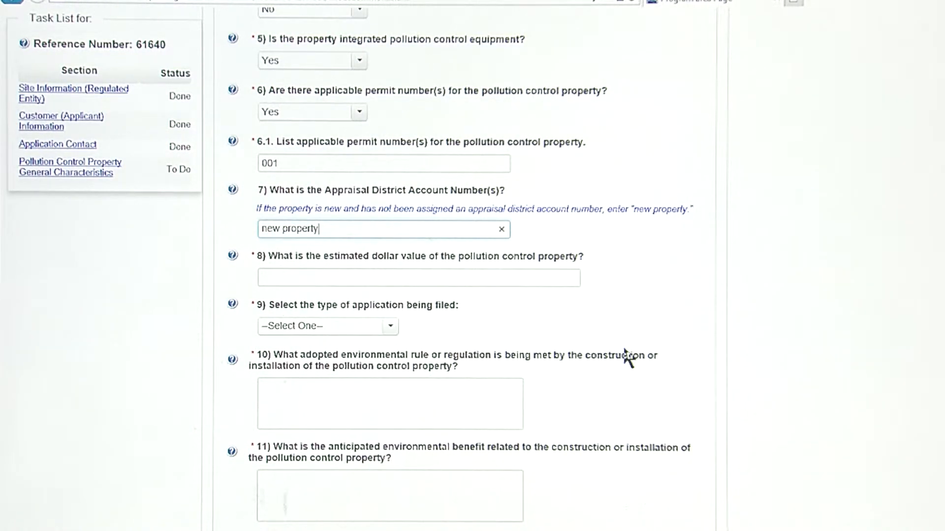
Enter 15000000 as the property's estimated dollar value in question 8 and choose Tier I-Fee $150 as the application type in question 9
scroll(620, 344, down, 1)
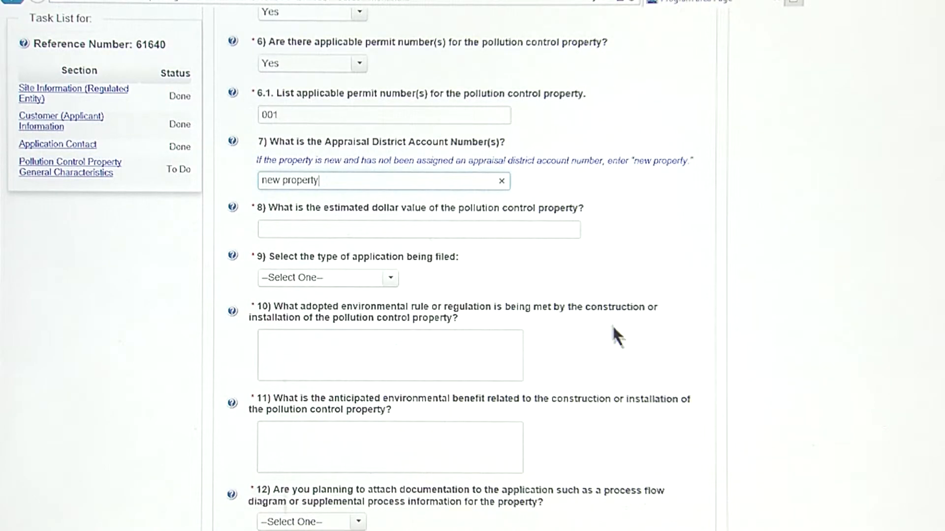
click(433, 229)
text(15000000)
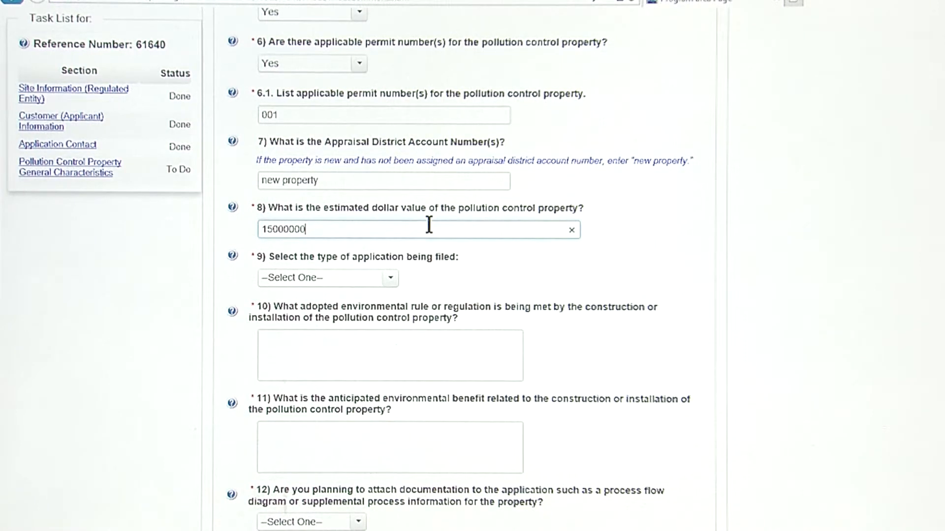
click(390, 279)
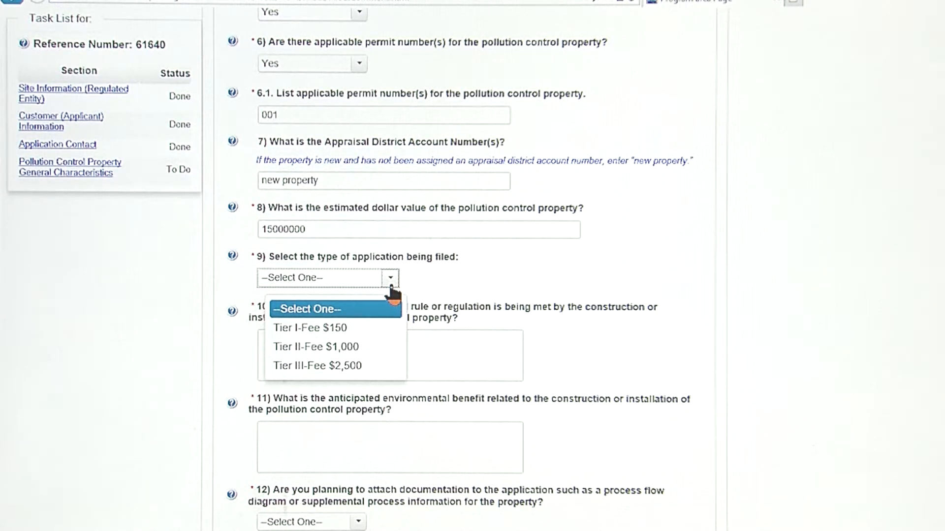
click(430, 230)
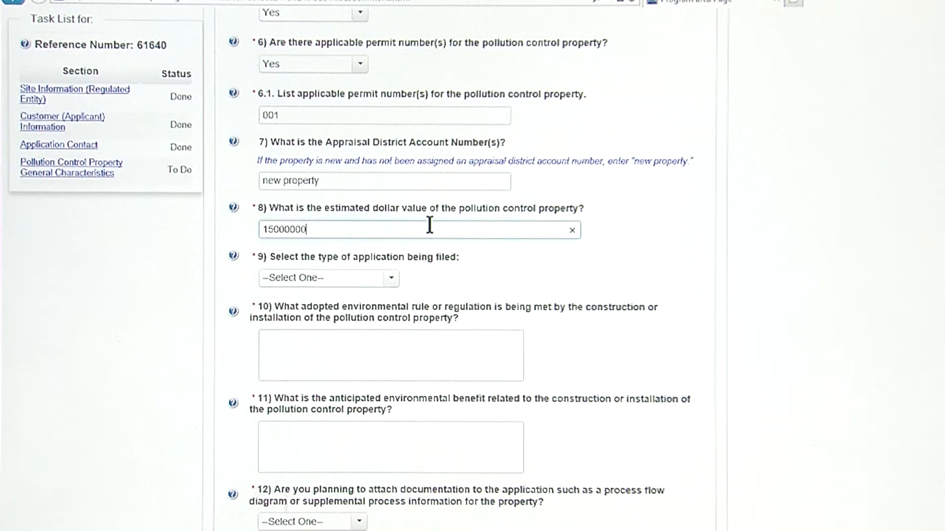
click(391, 278)
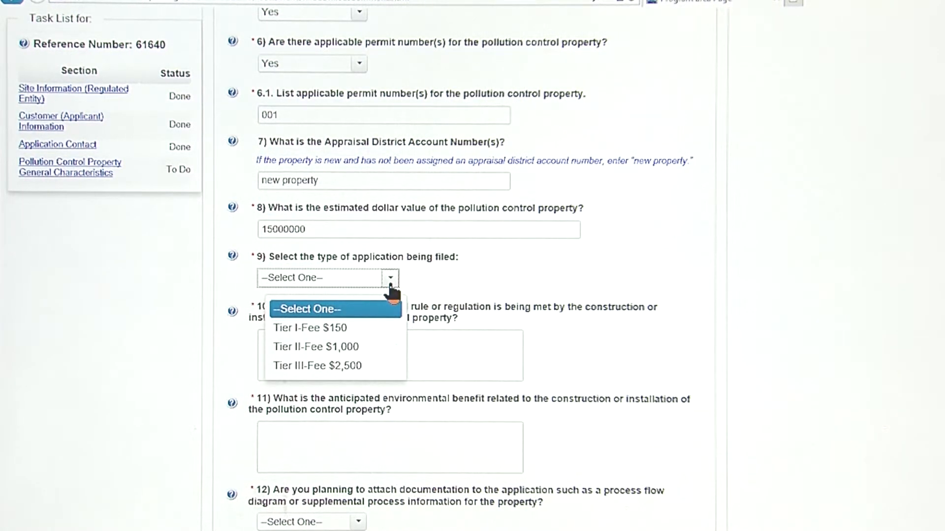
click(349, 328)
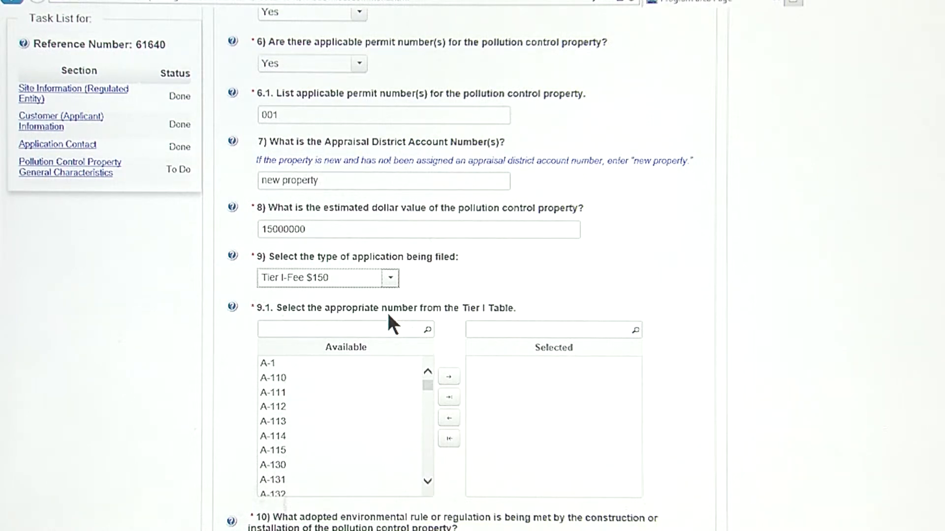
Add A-1 to the selected Tier I Table numbers in question 9.1, and remove it from the selection again
click(299, 364)
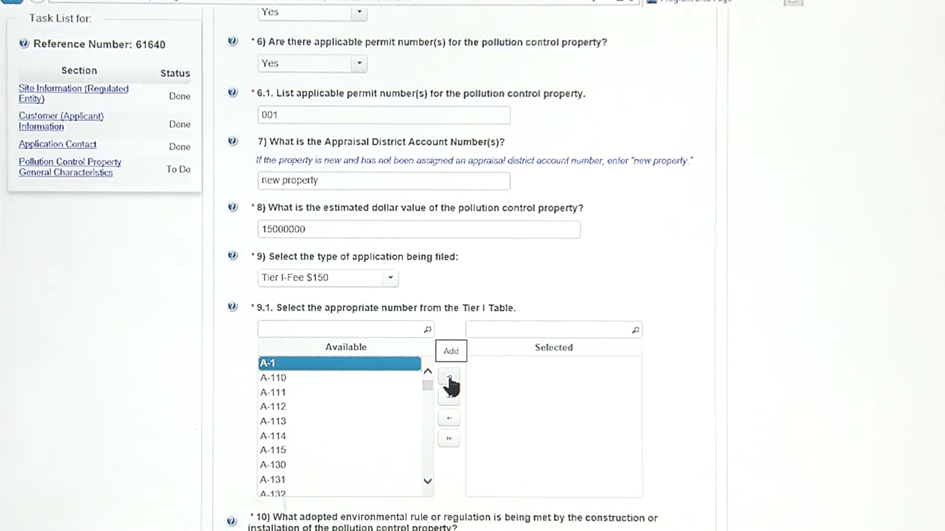
click(449, 378)
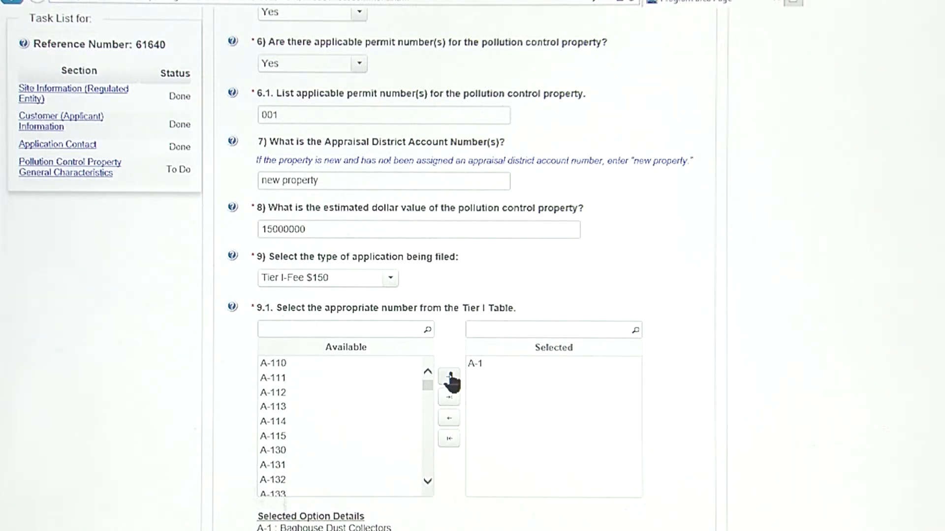
click(481, 368)
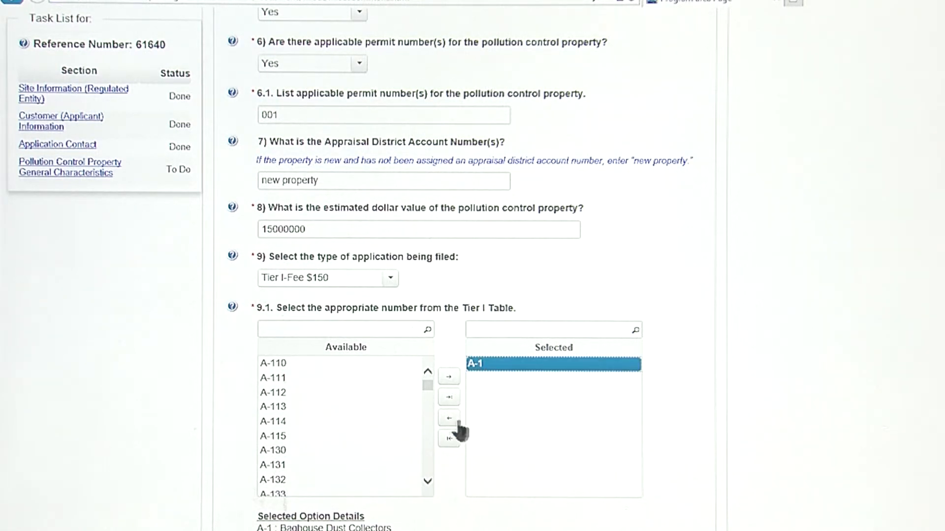
click(449, 418)
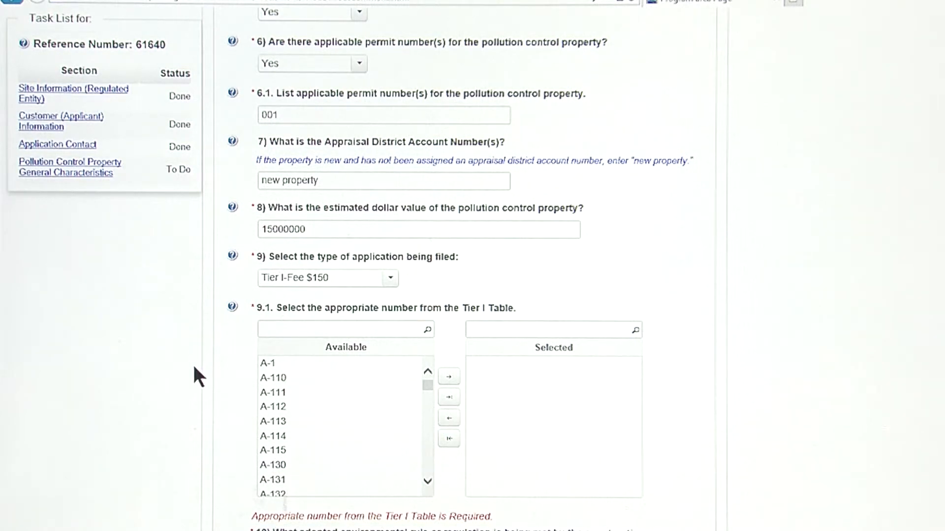
Add both A-1 and A-111 to the selected Tier I Table numbers together
click(271, 365)
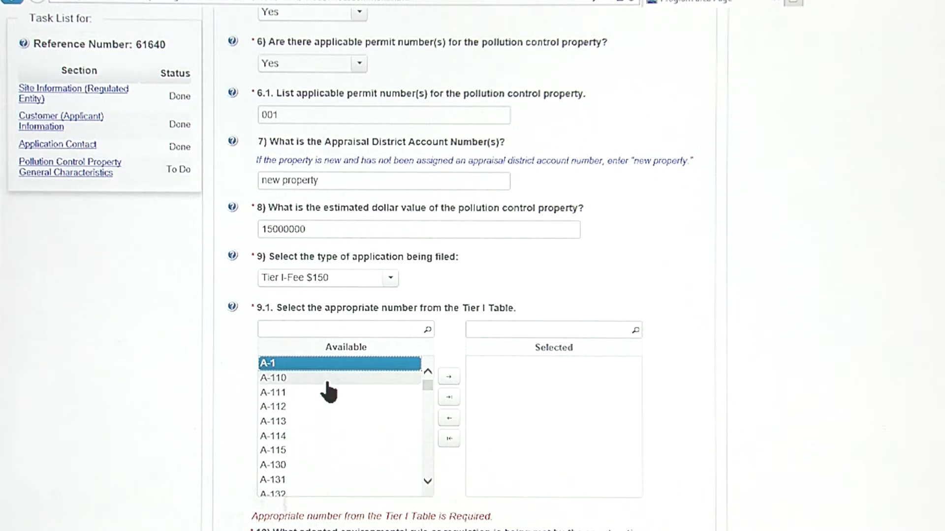
ctrl+click(290, 393)
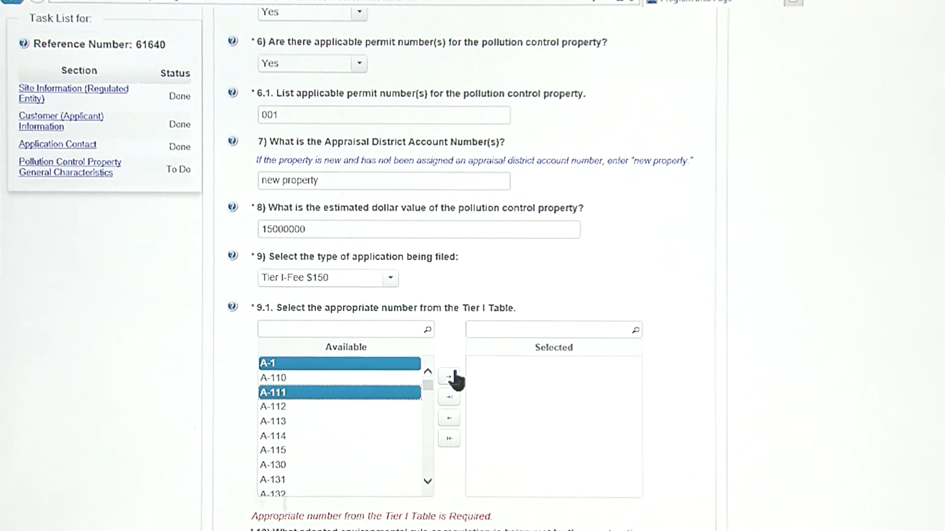
click(451, 377)
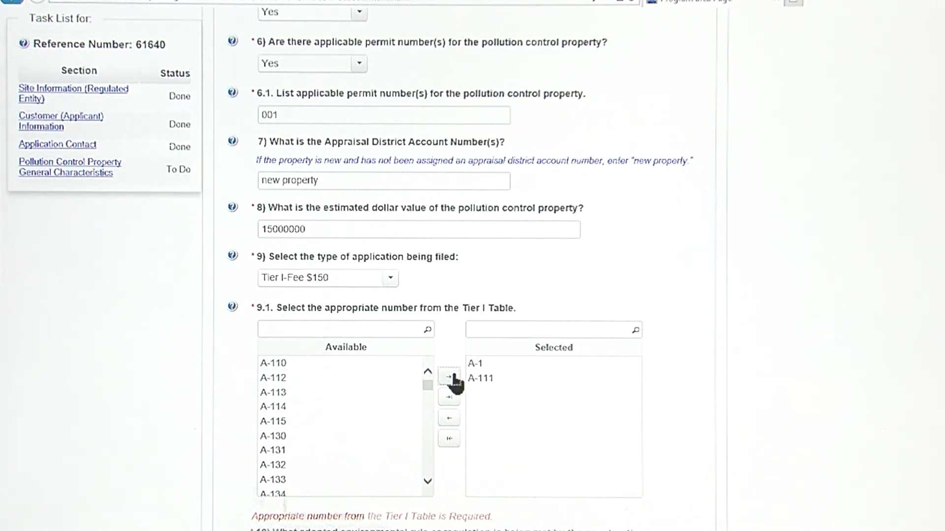
Remove A-111 from the selected Tier I Table numbers, leaving A-1 selected
click(487, 365)
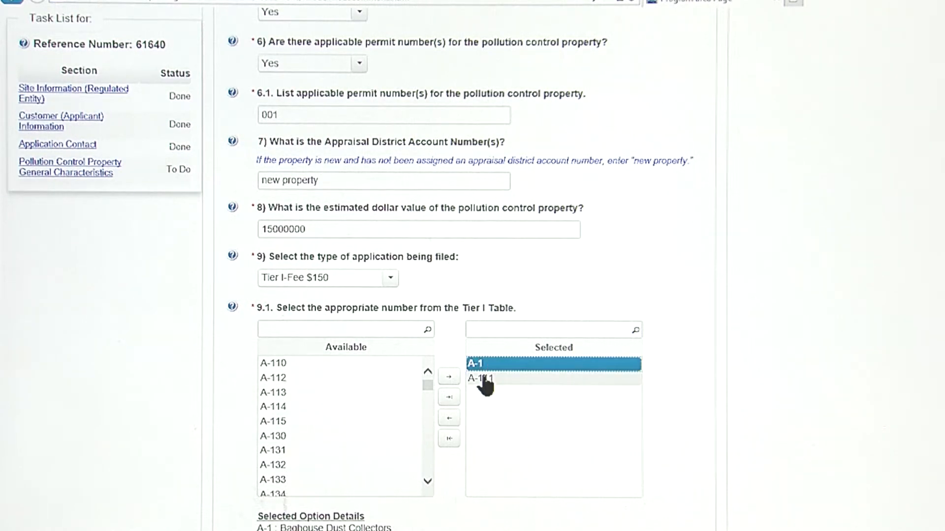
ctrl+click(483, 379)
click(481, 372)
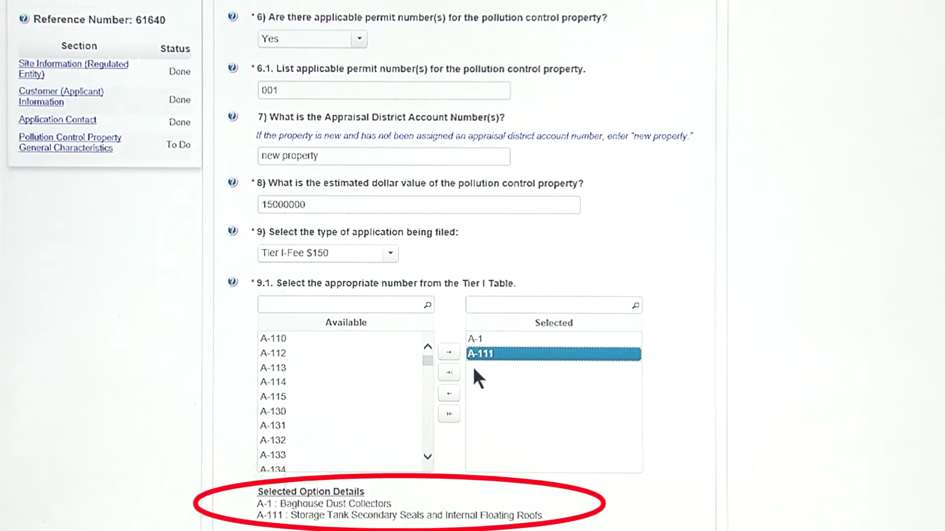
click(449, 394)
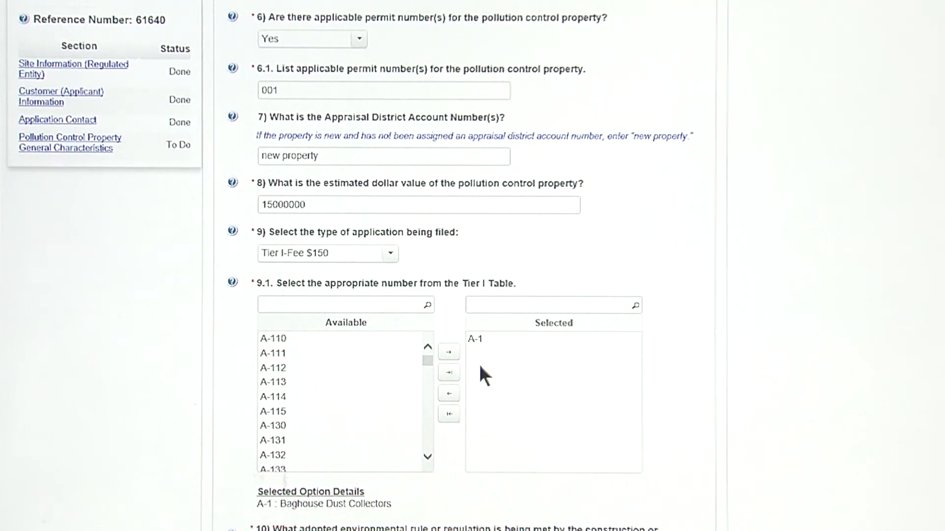
Try the Tier II-Fee $1,000 application type, adding B-1 from the Expedited Review List and removing it again
scroll(479, 364, down, 3)
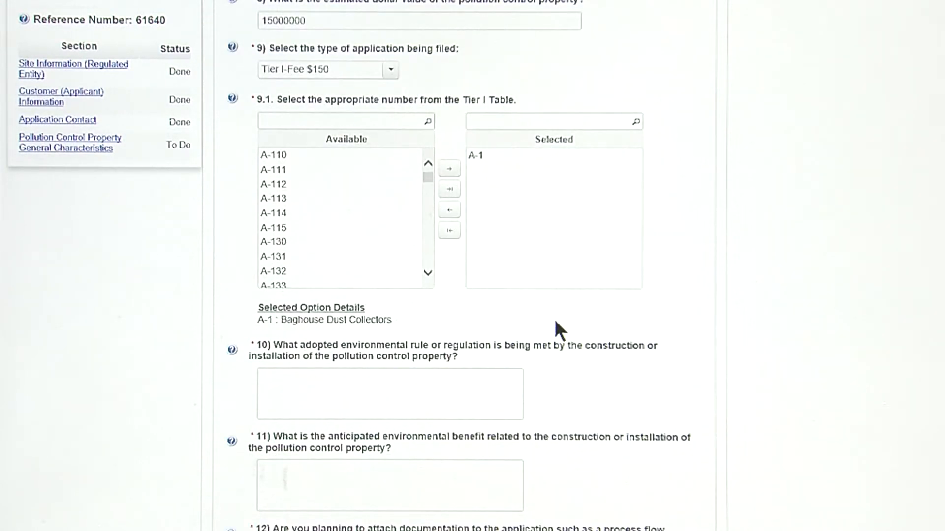
click(392, 71)
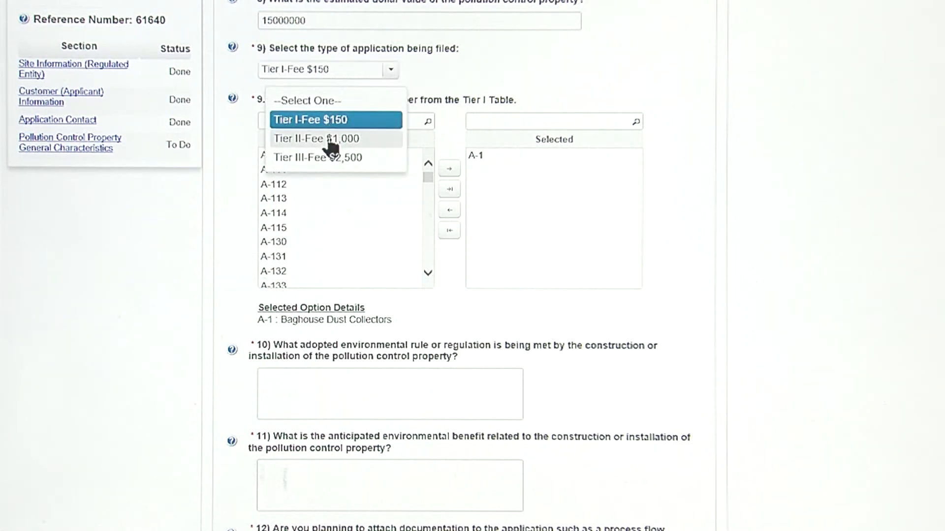
click(329, 140)
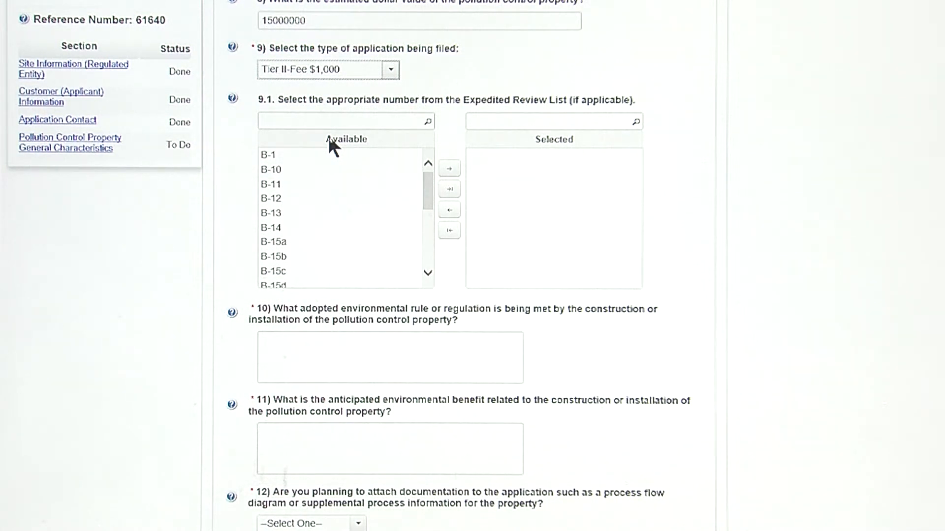
click(302, 158)
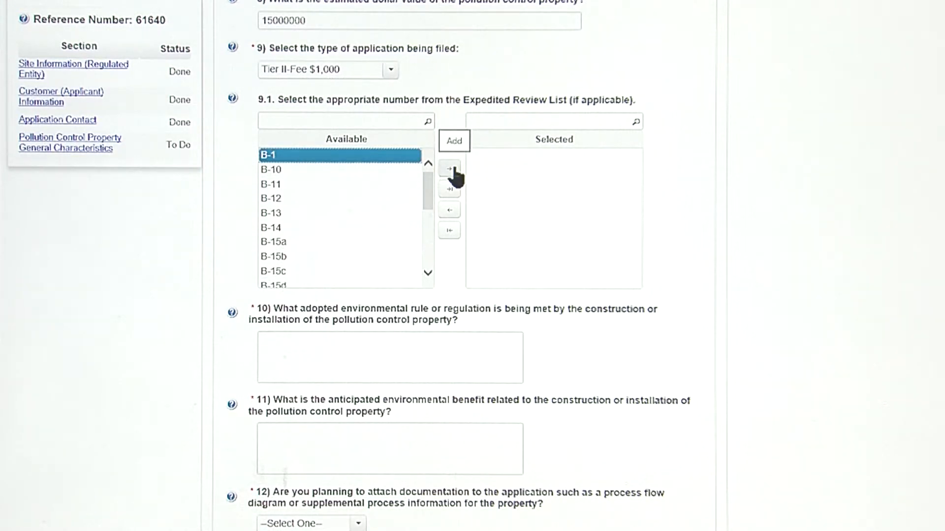
click(451, 169)
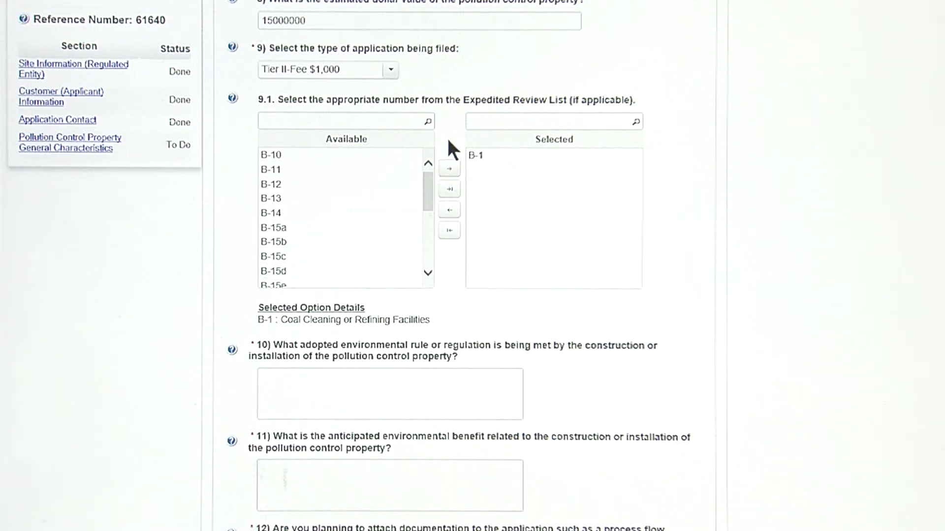
click(487, 157)
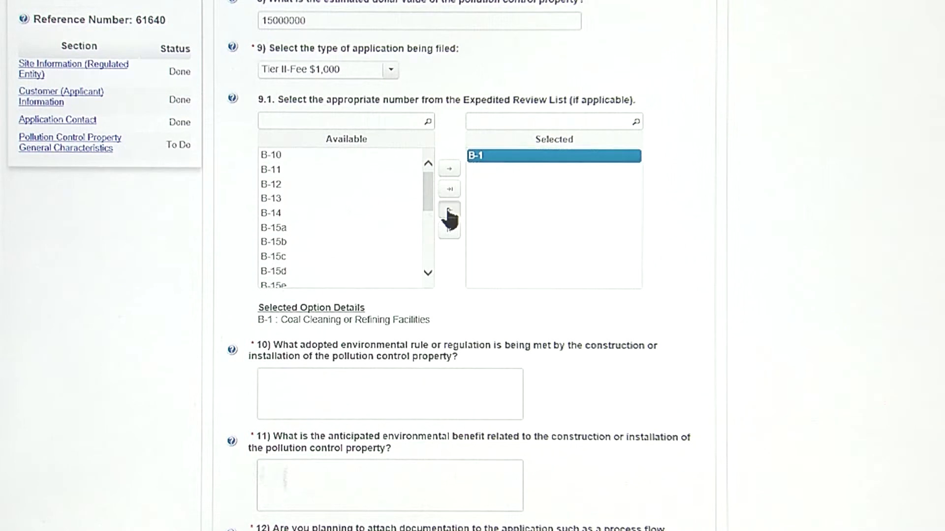
click(449, 212)
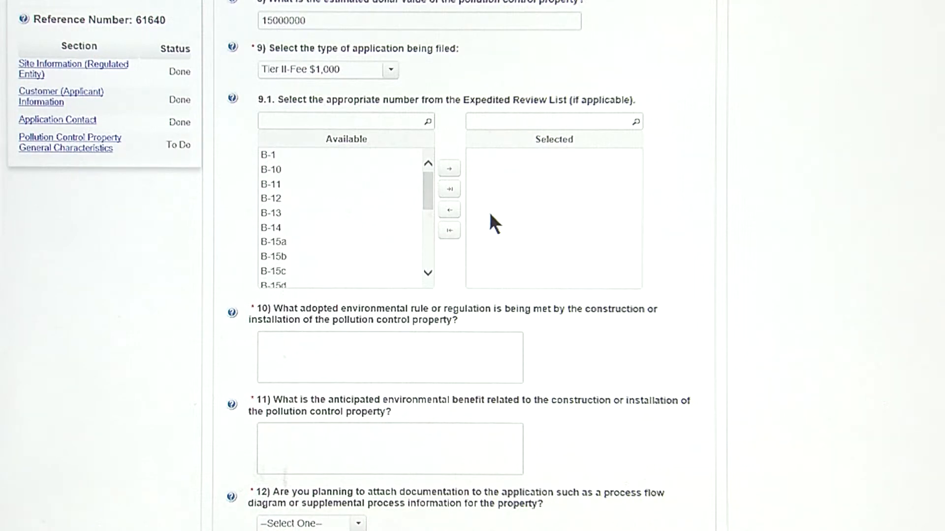
Set the application type to Tier I-Fee $150 and add A-1 as the Tier I Table number in question 9.1
click(362, 72)
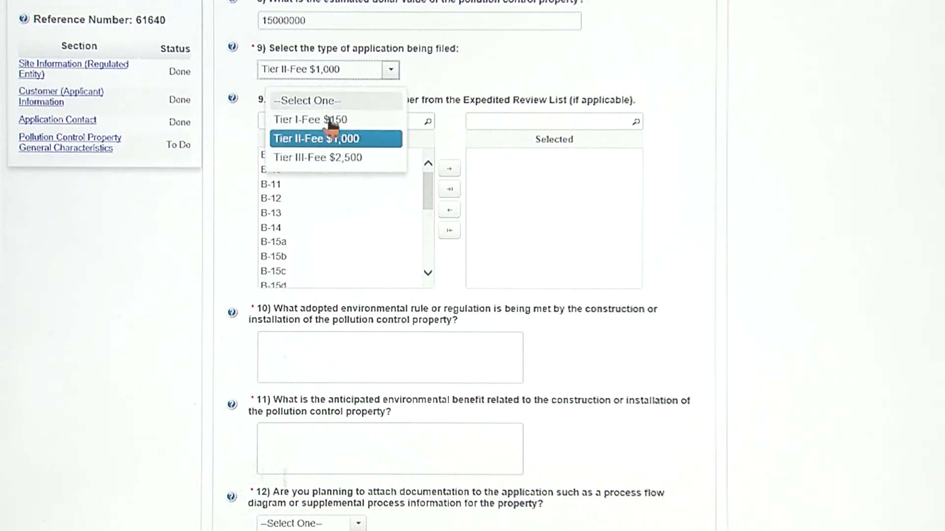
click(332, 120)
click(285, 155)
click(448, 170)
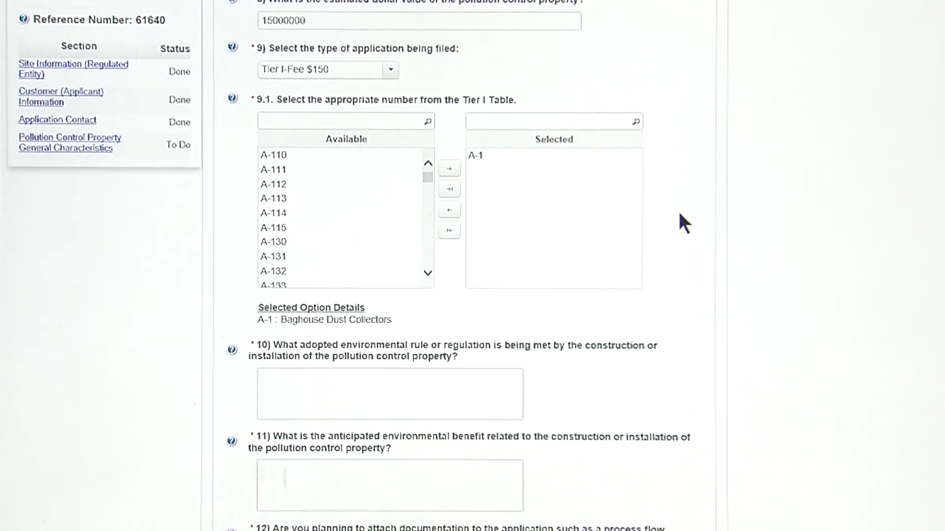
Answer question 10 on the adopted rule with "30 TAC 111.1118a includes opacity limits which are met by the use of the baghouse"
scroll(688, 228, down, 1)
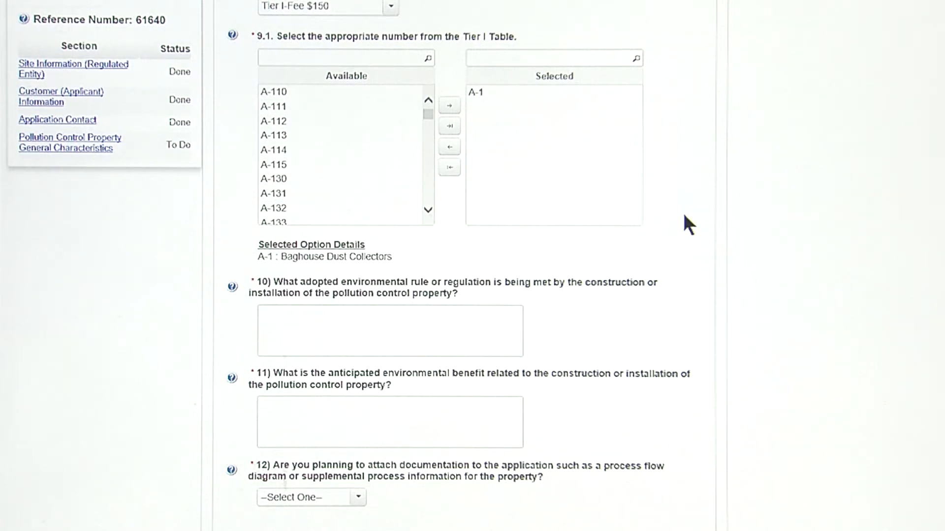
click(429, 310)
text(30)
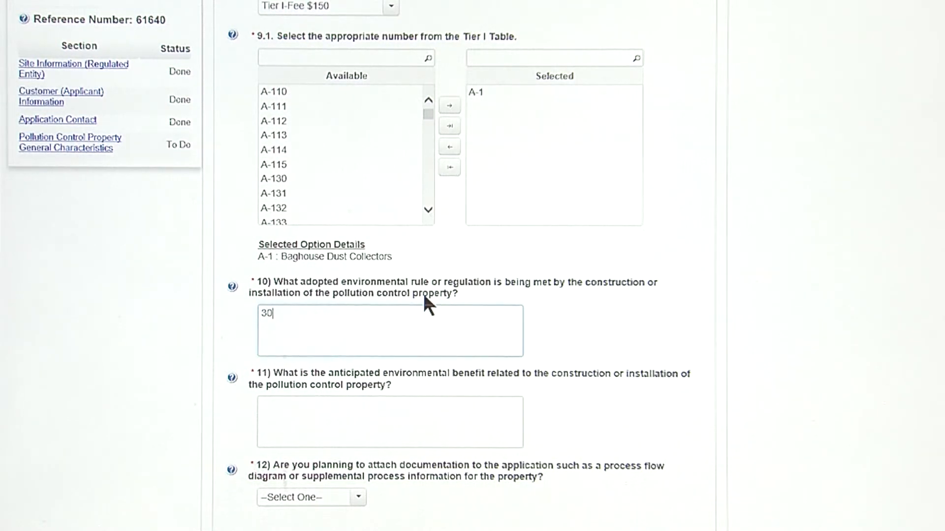
text( TAC 111.111)
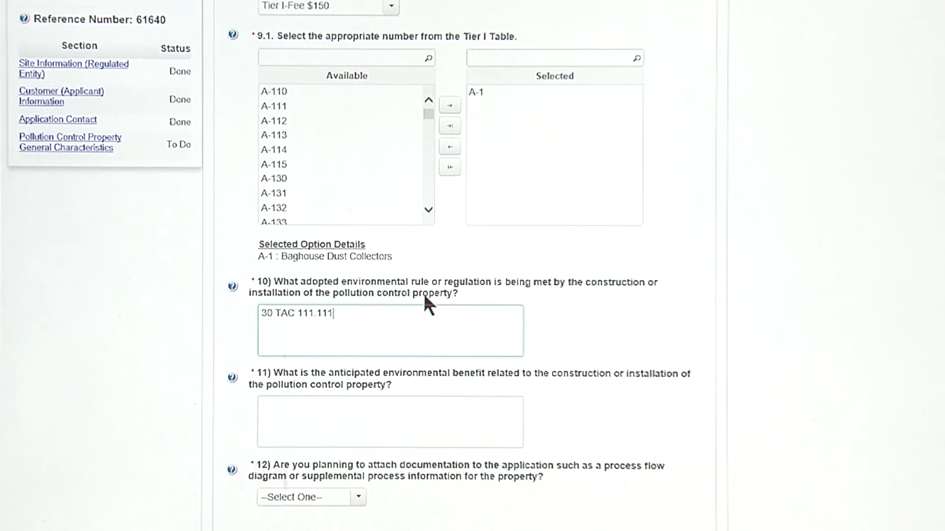
text(8a)
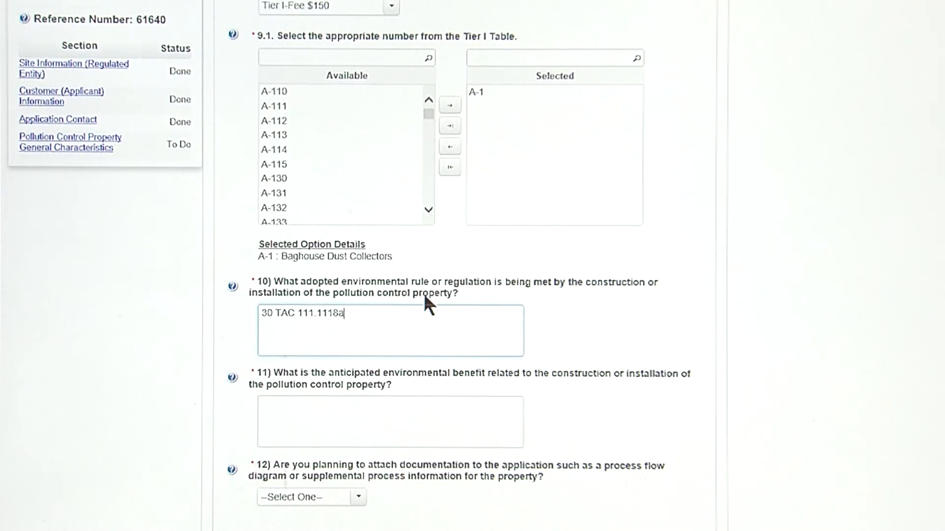
text( includes)
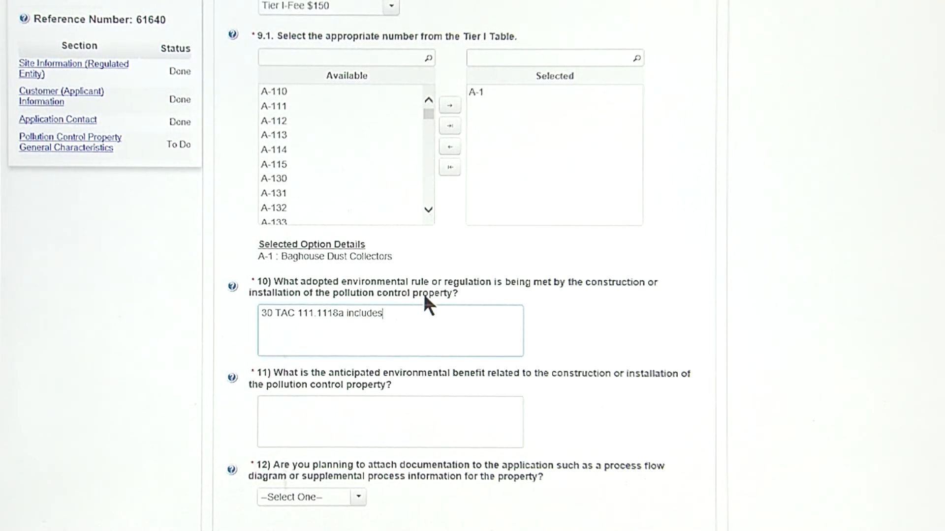
text( opacity li)
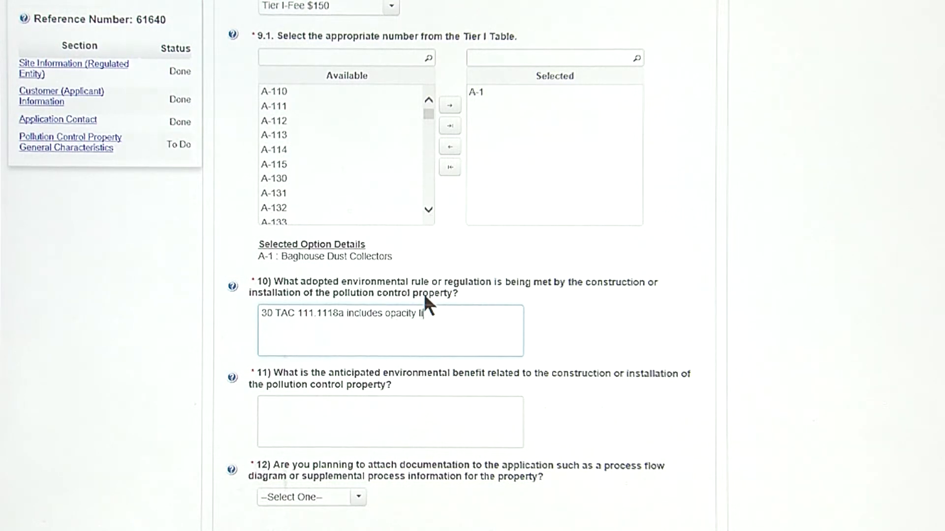
text(mits which are)
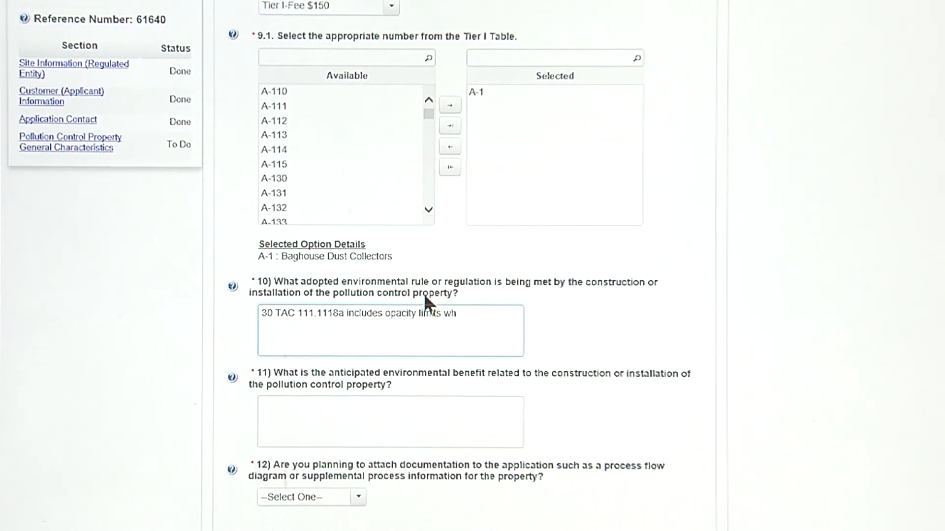
text(met by the use of the bsg)
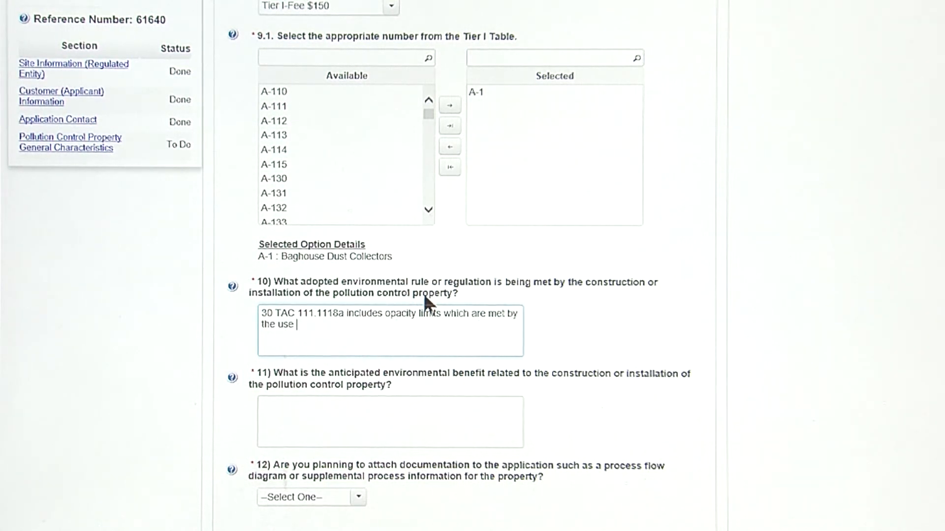
key(BackSpace)
key(BackSpace)
text(aghouse)
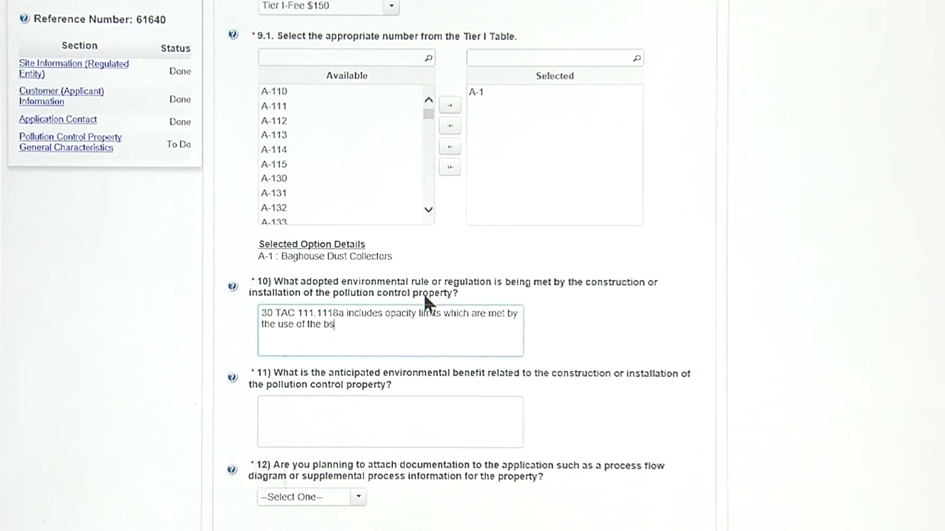
Answer question 11 on the environmental benefit with "Use of the baghouse will reduce particulate matter emissions from the rock crusher."
click(426, 404)
text(Use of the baghou)
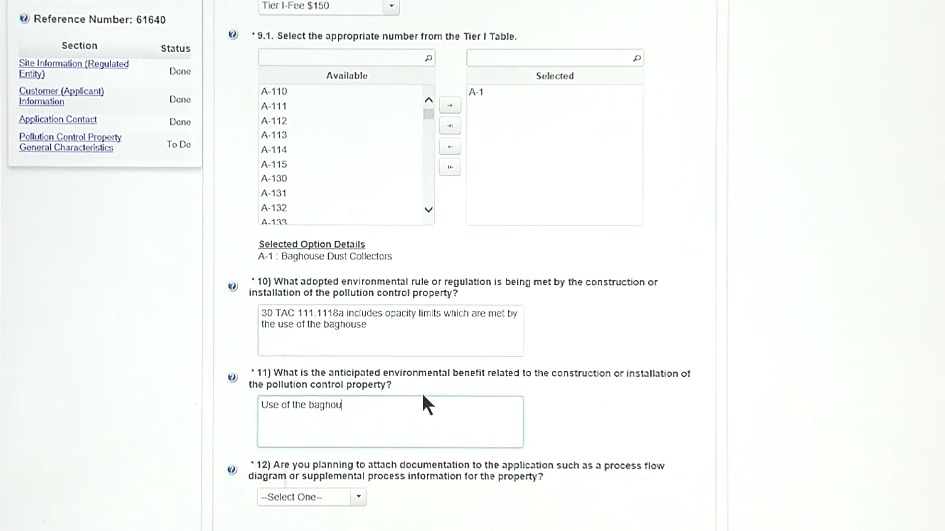
text(se will reduce)
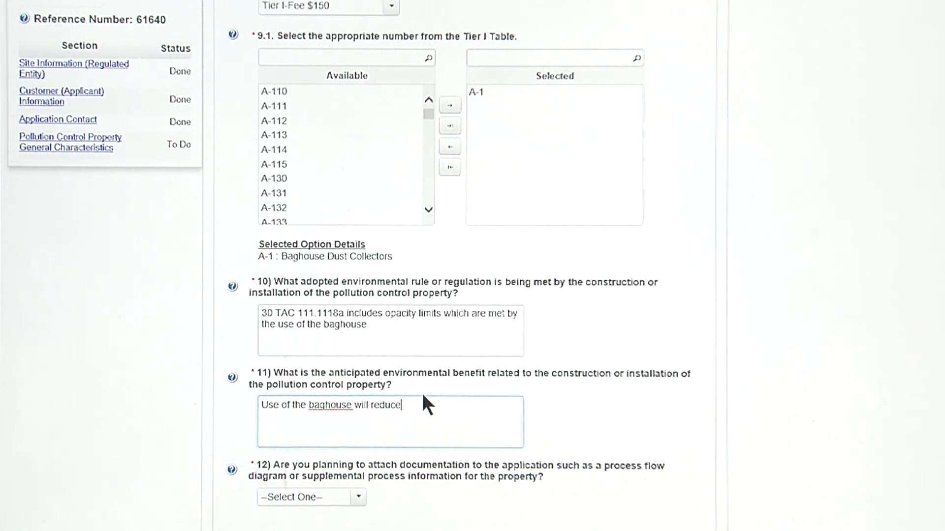
text( particulate matter emissions from the )
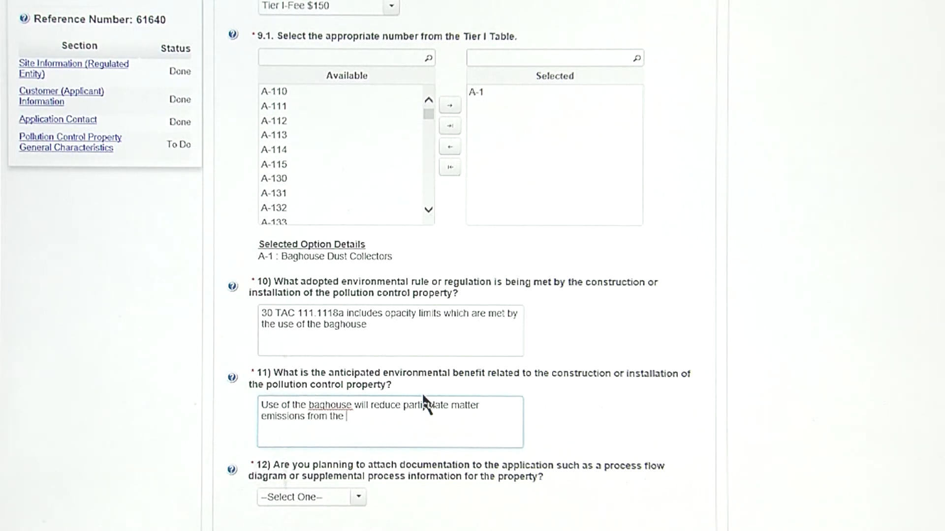
text(rock crusher.)
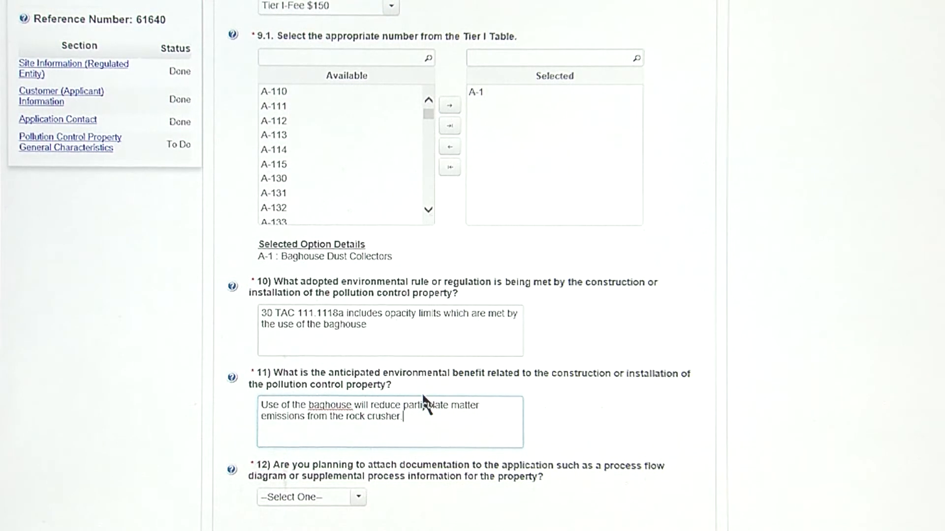
Answer Yes to attaching documentation in question 12 and save the general characteristics section
middle_click(539, 321)
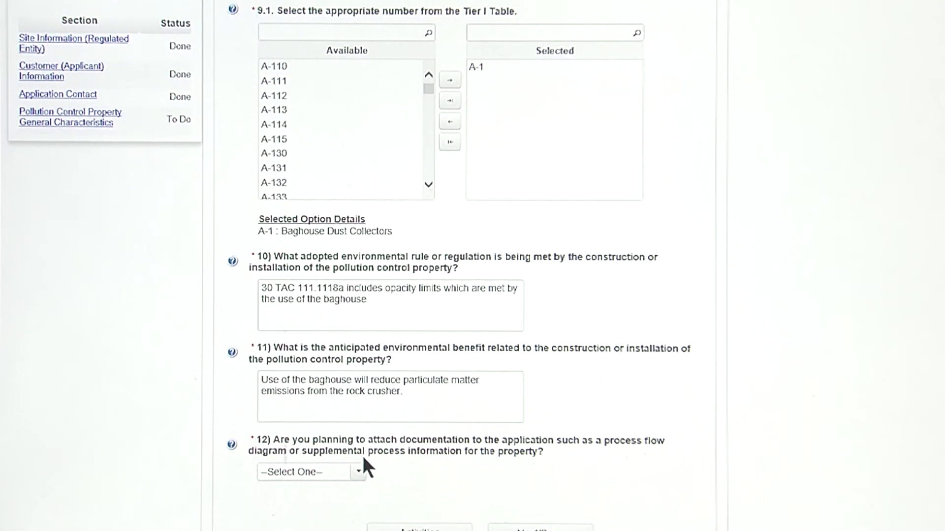
click(352, 466)
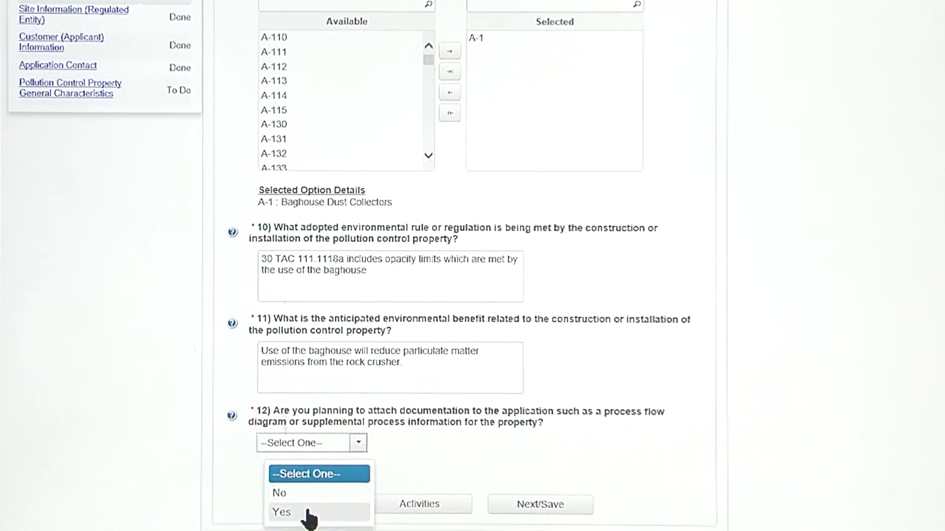
click(307, 507)
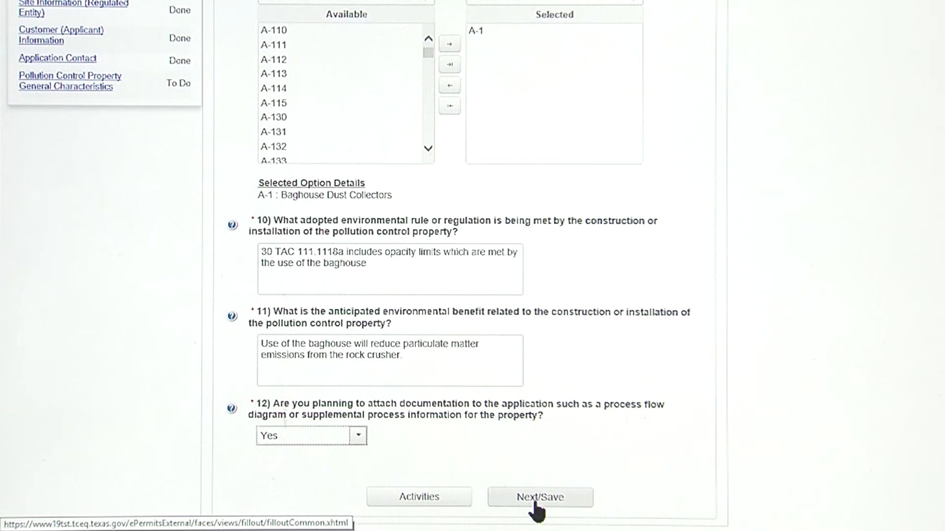
click(536, 500)
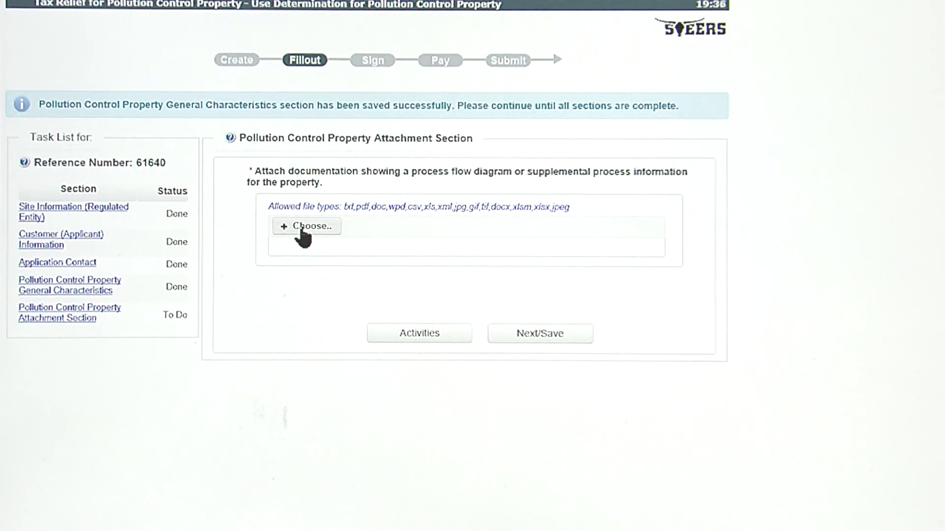
Attach Rock Crusher Process Flow Diagram.pdf from the folder as the process documentation and save the attachment section
click(301, 228)
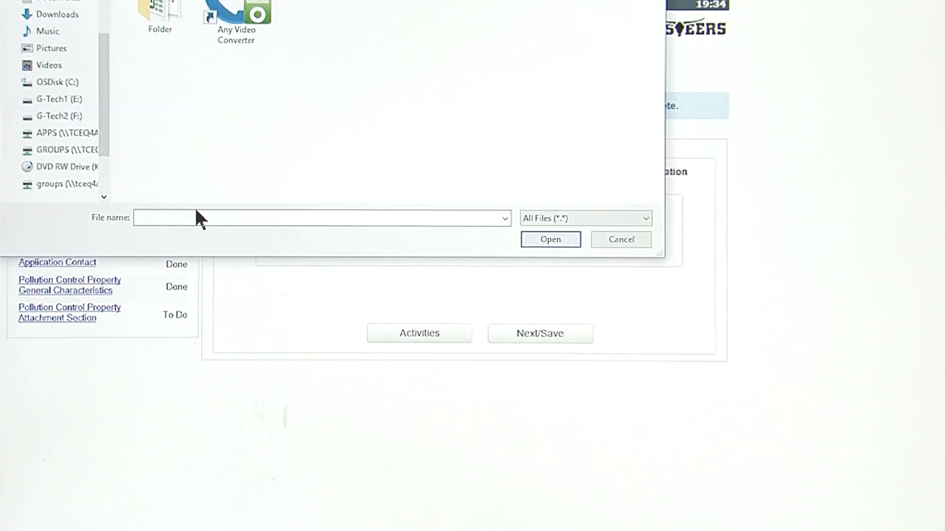
double_click(155, 15)
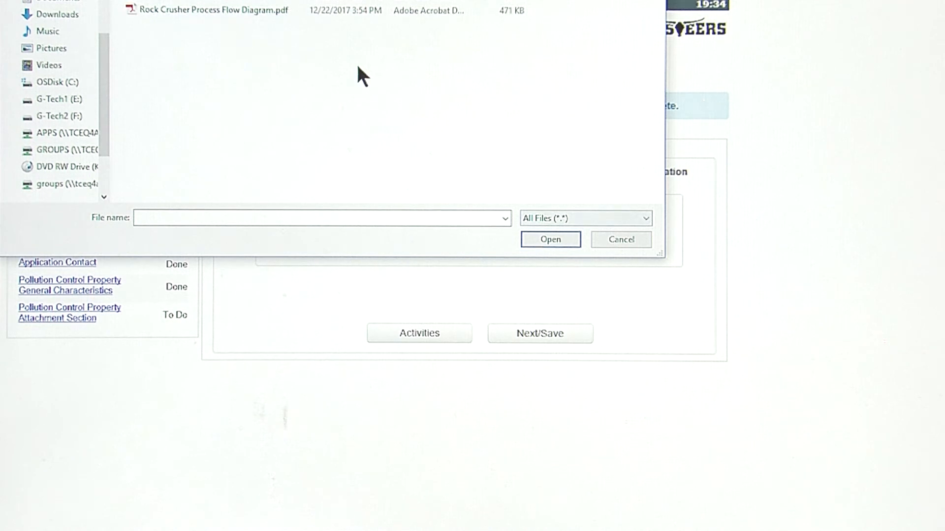
double_click(241, 10)
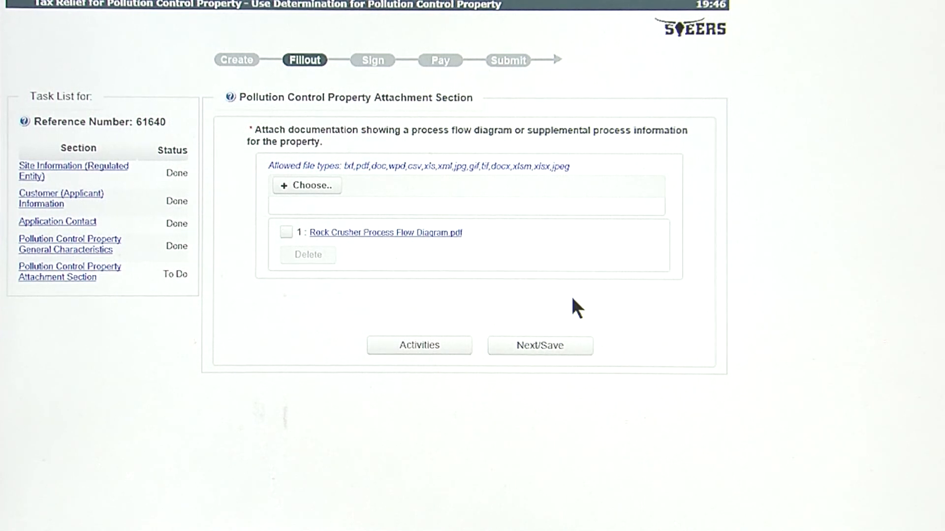
click(549, 348)
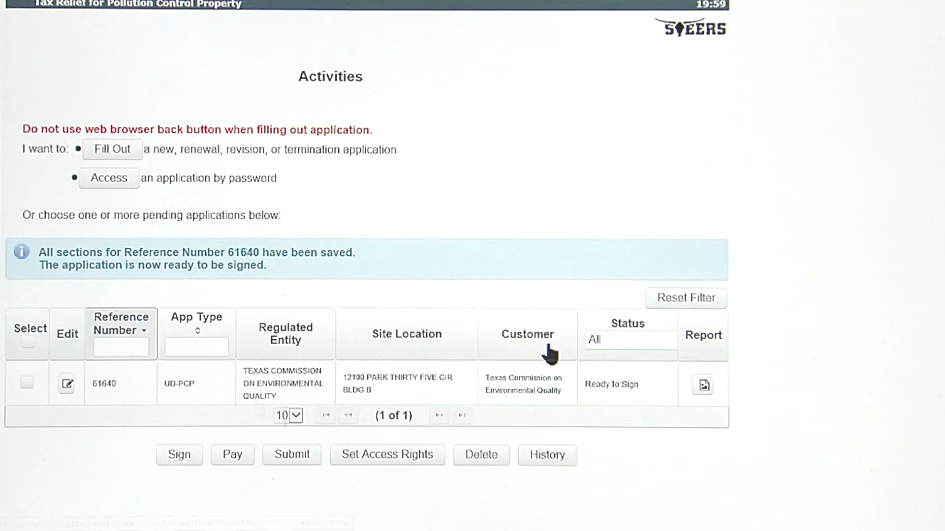